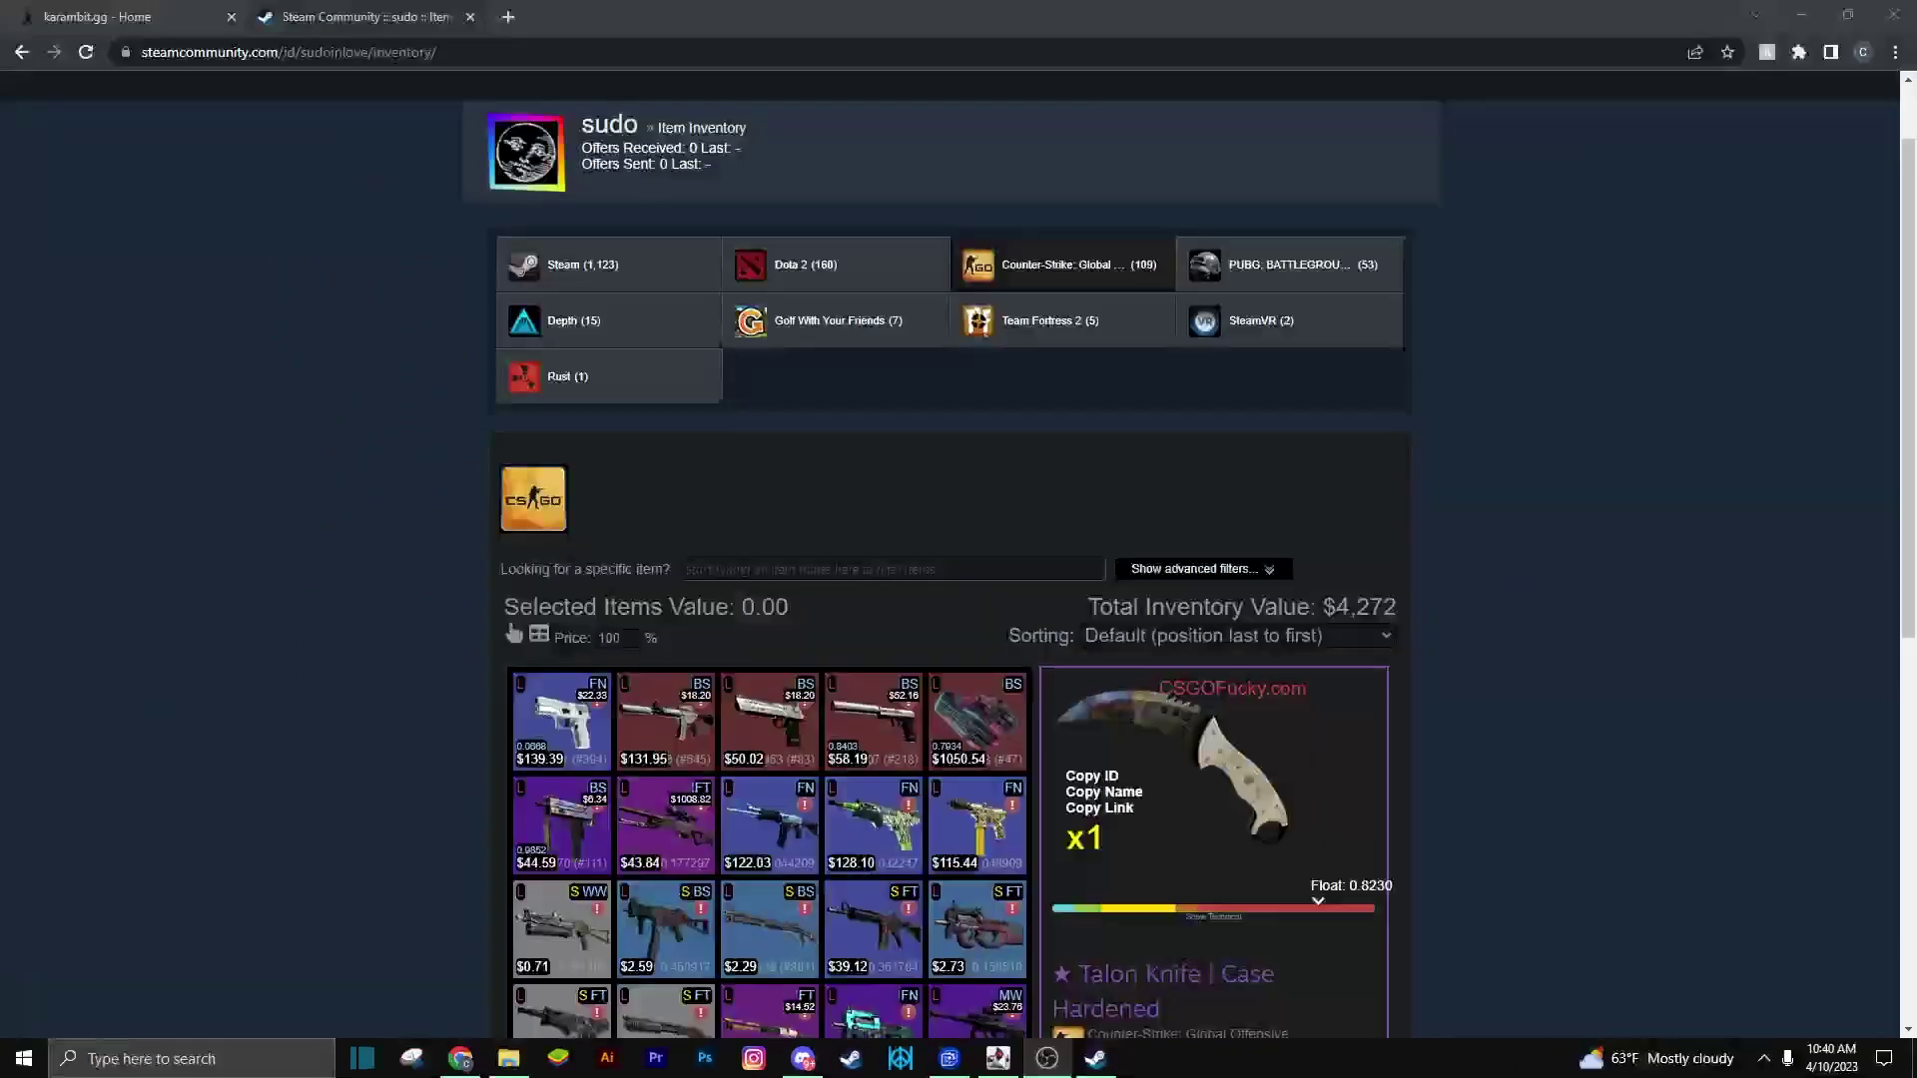
scroll(287, 468, "down", 2)
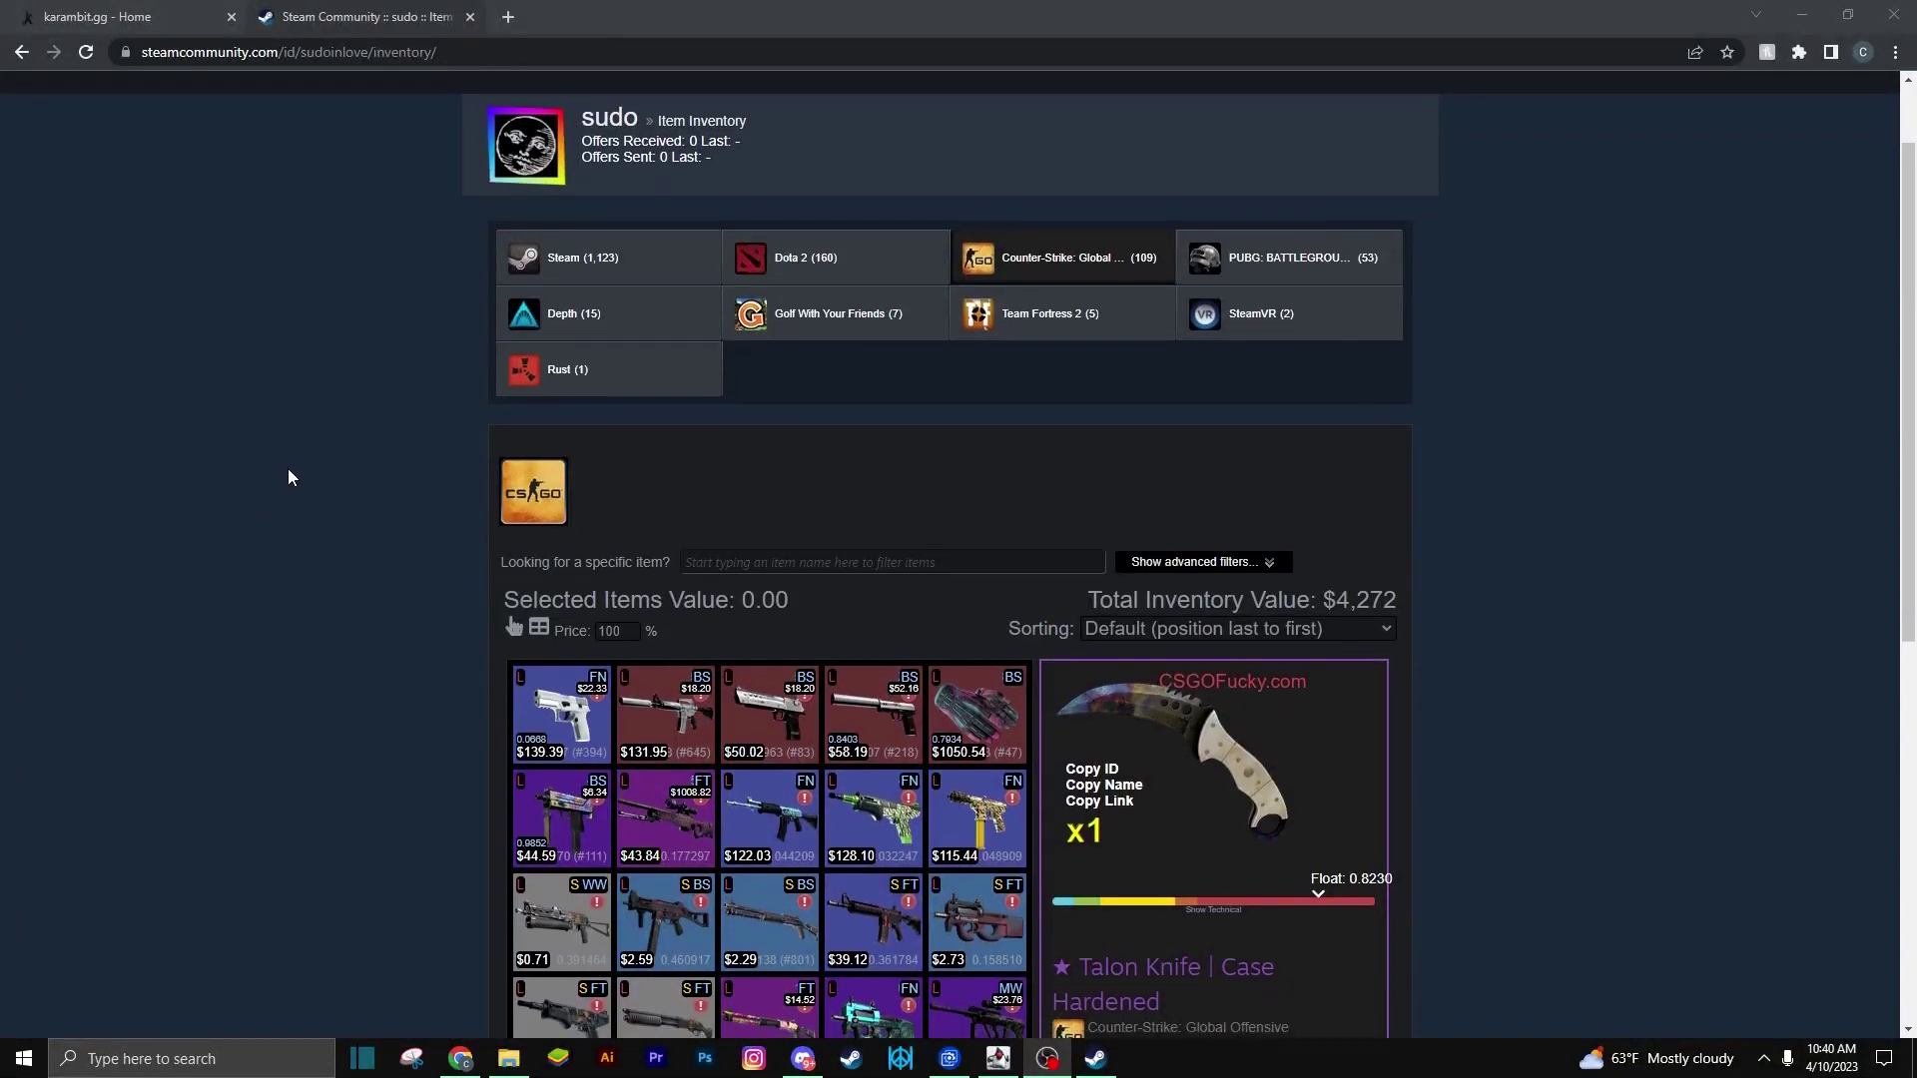
scroll(290, 472, "down", 1)
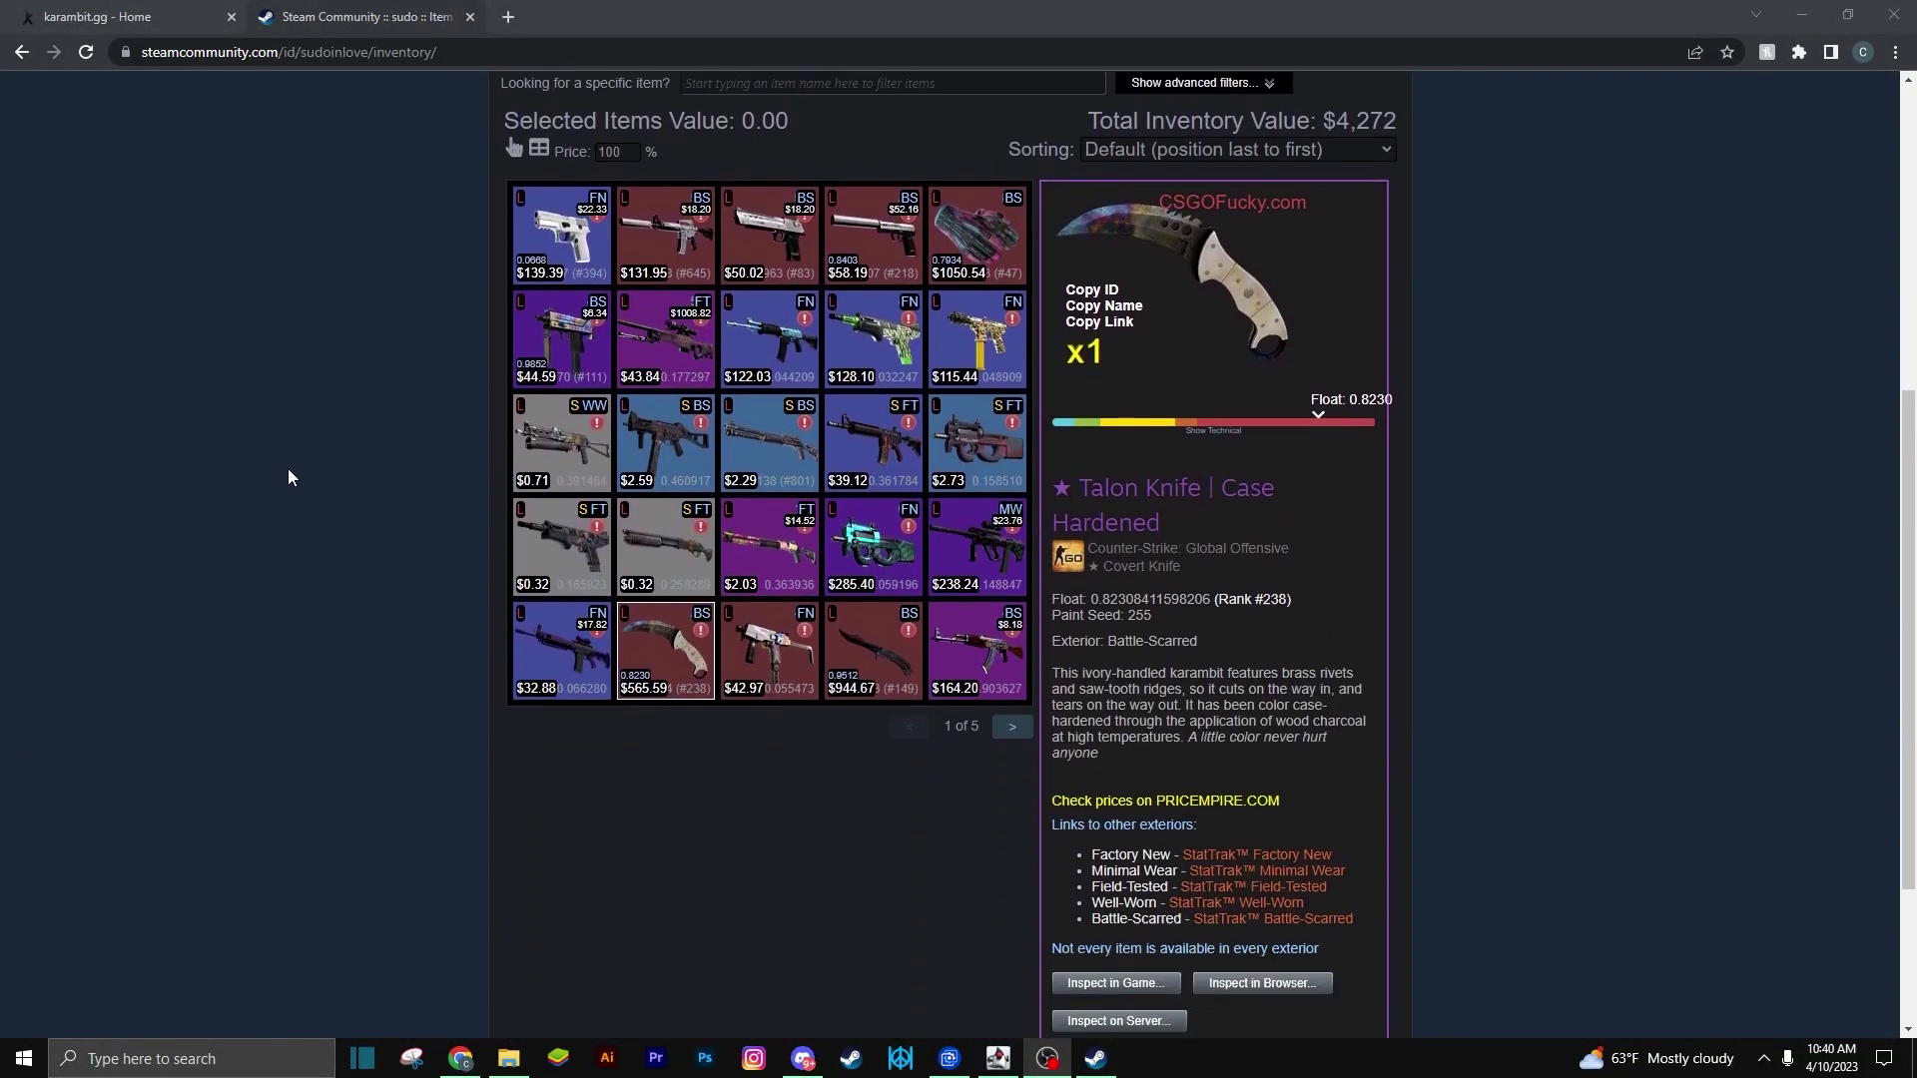
scroll(288, 472, "down", 2)
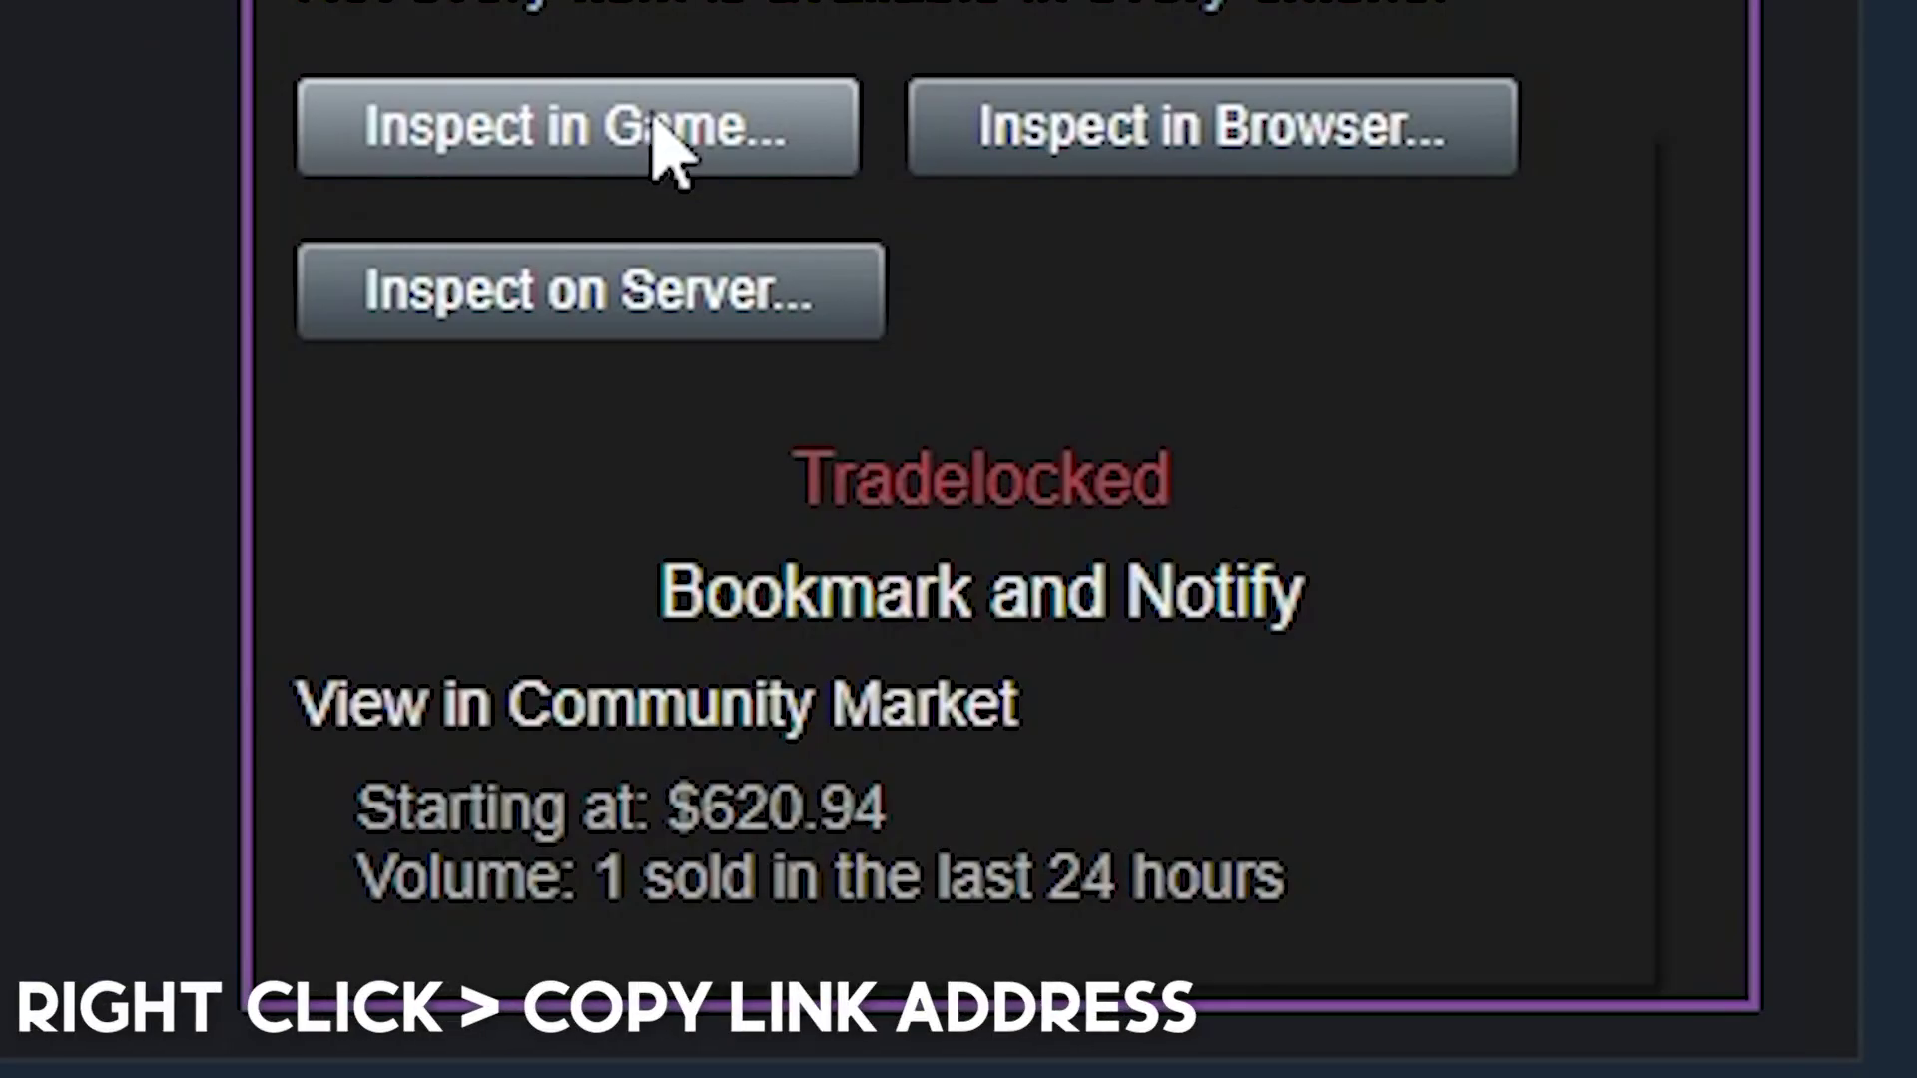
Copy the Talon knife's Inspect in Game link address from its Steam Community item details.
right_click(1135, 766)
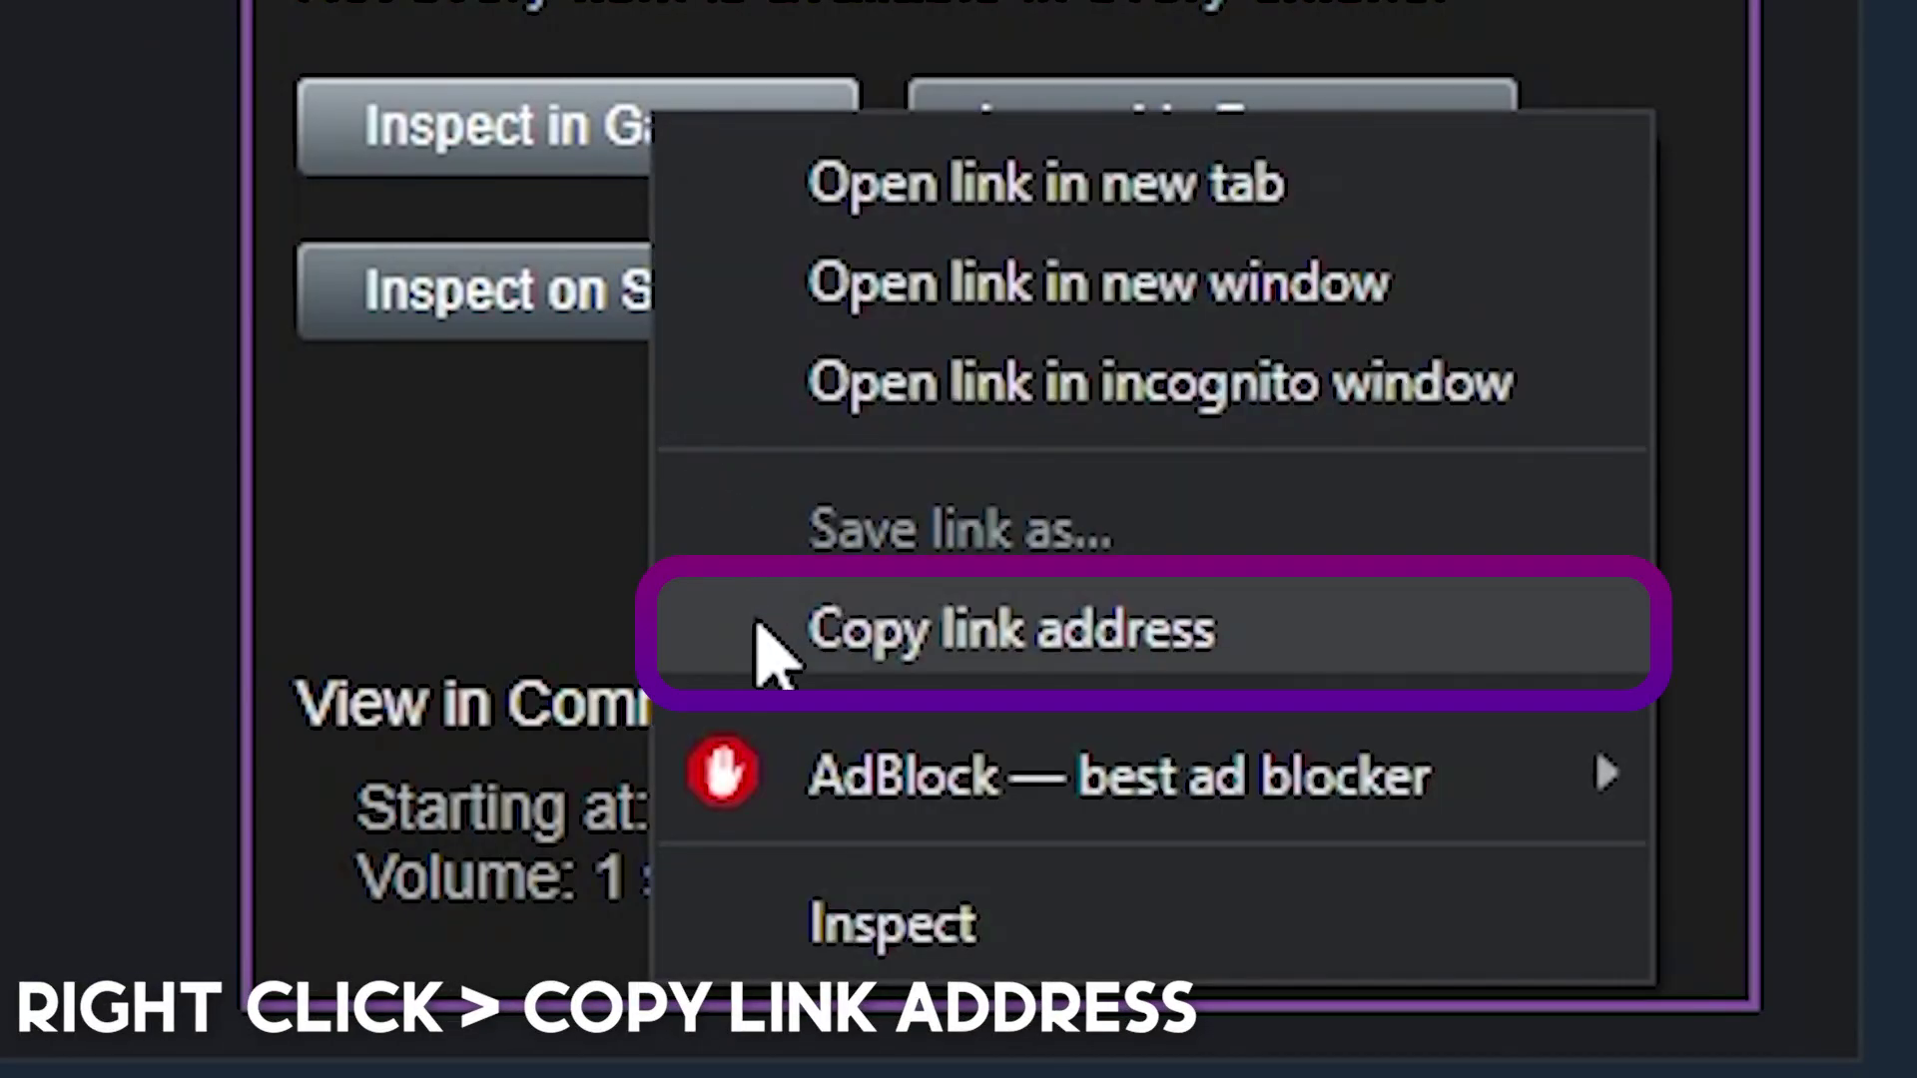
left_click(777, 652)
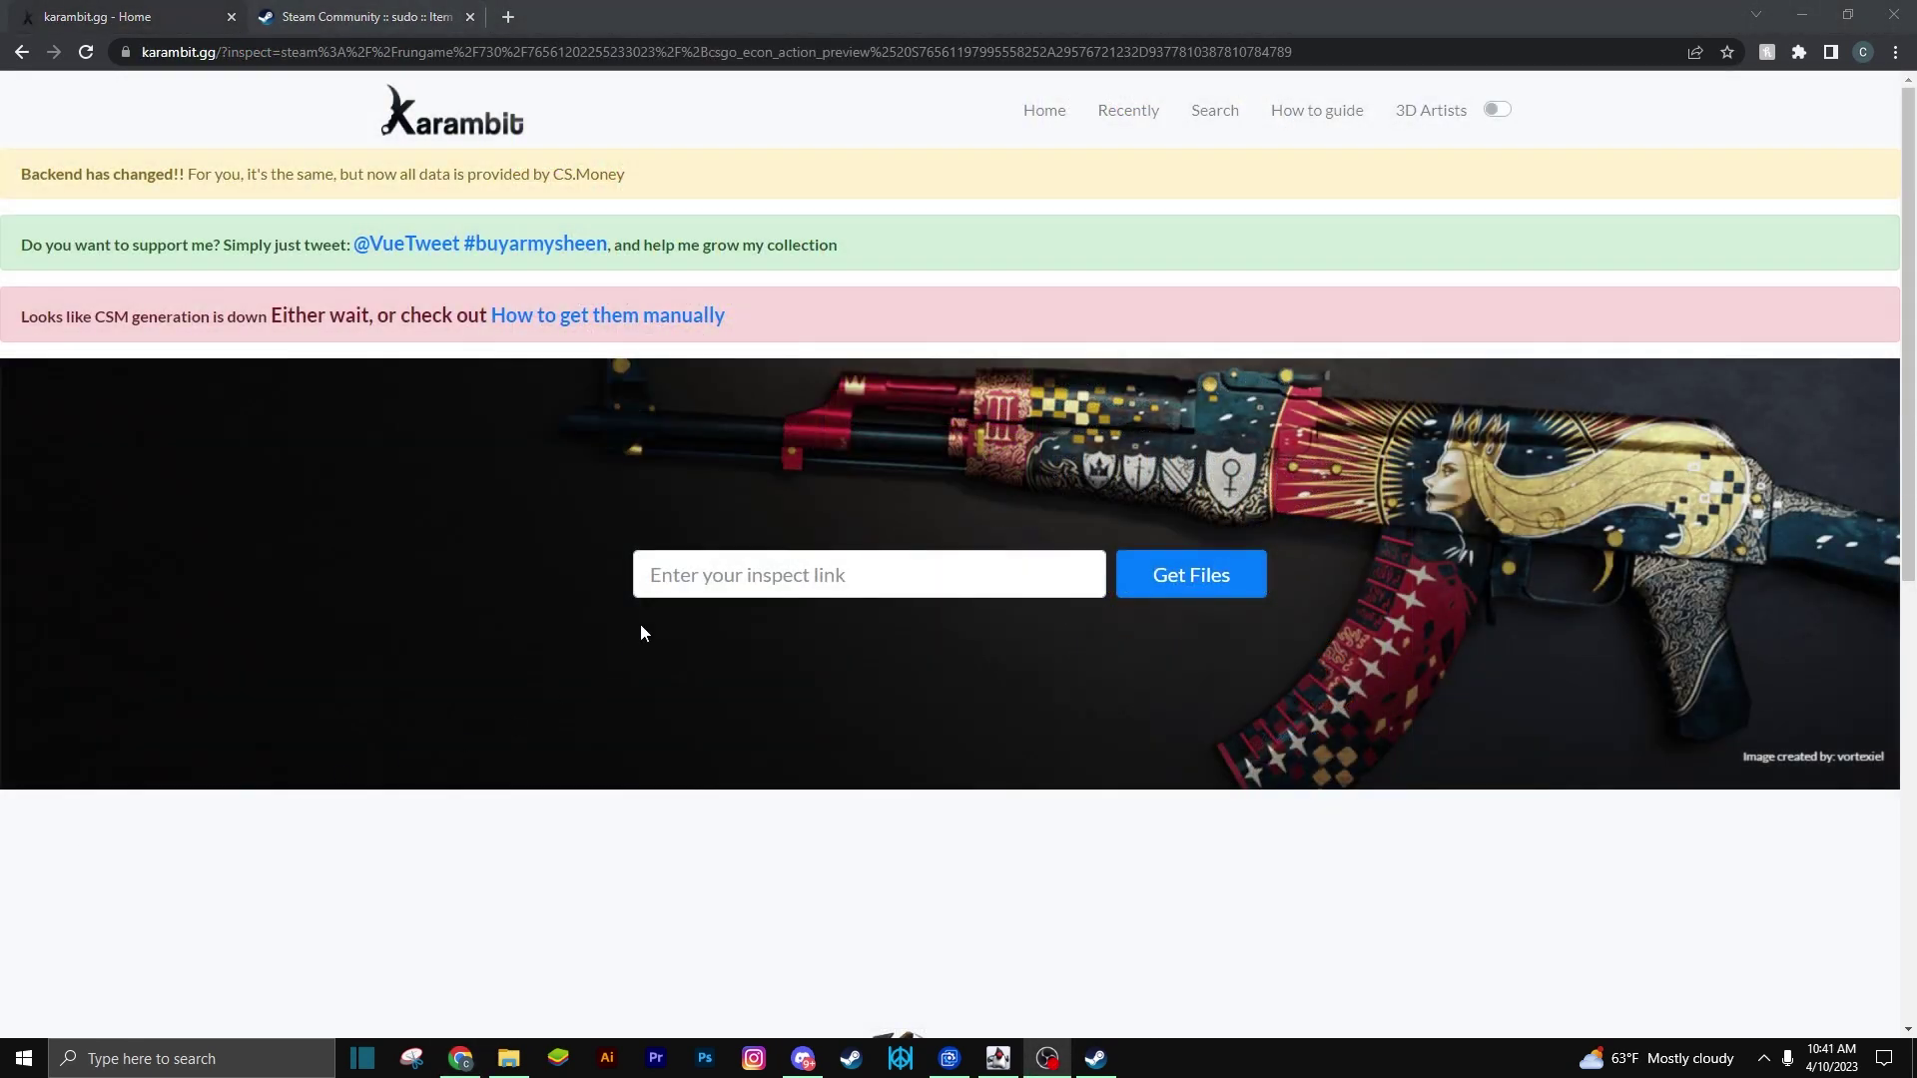
Paste the inspect link into karambit.gg and fetch the knife's model and texture files.
left_click(678, 589)
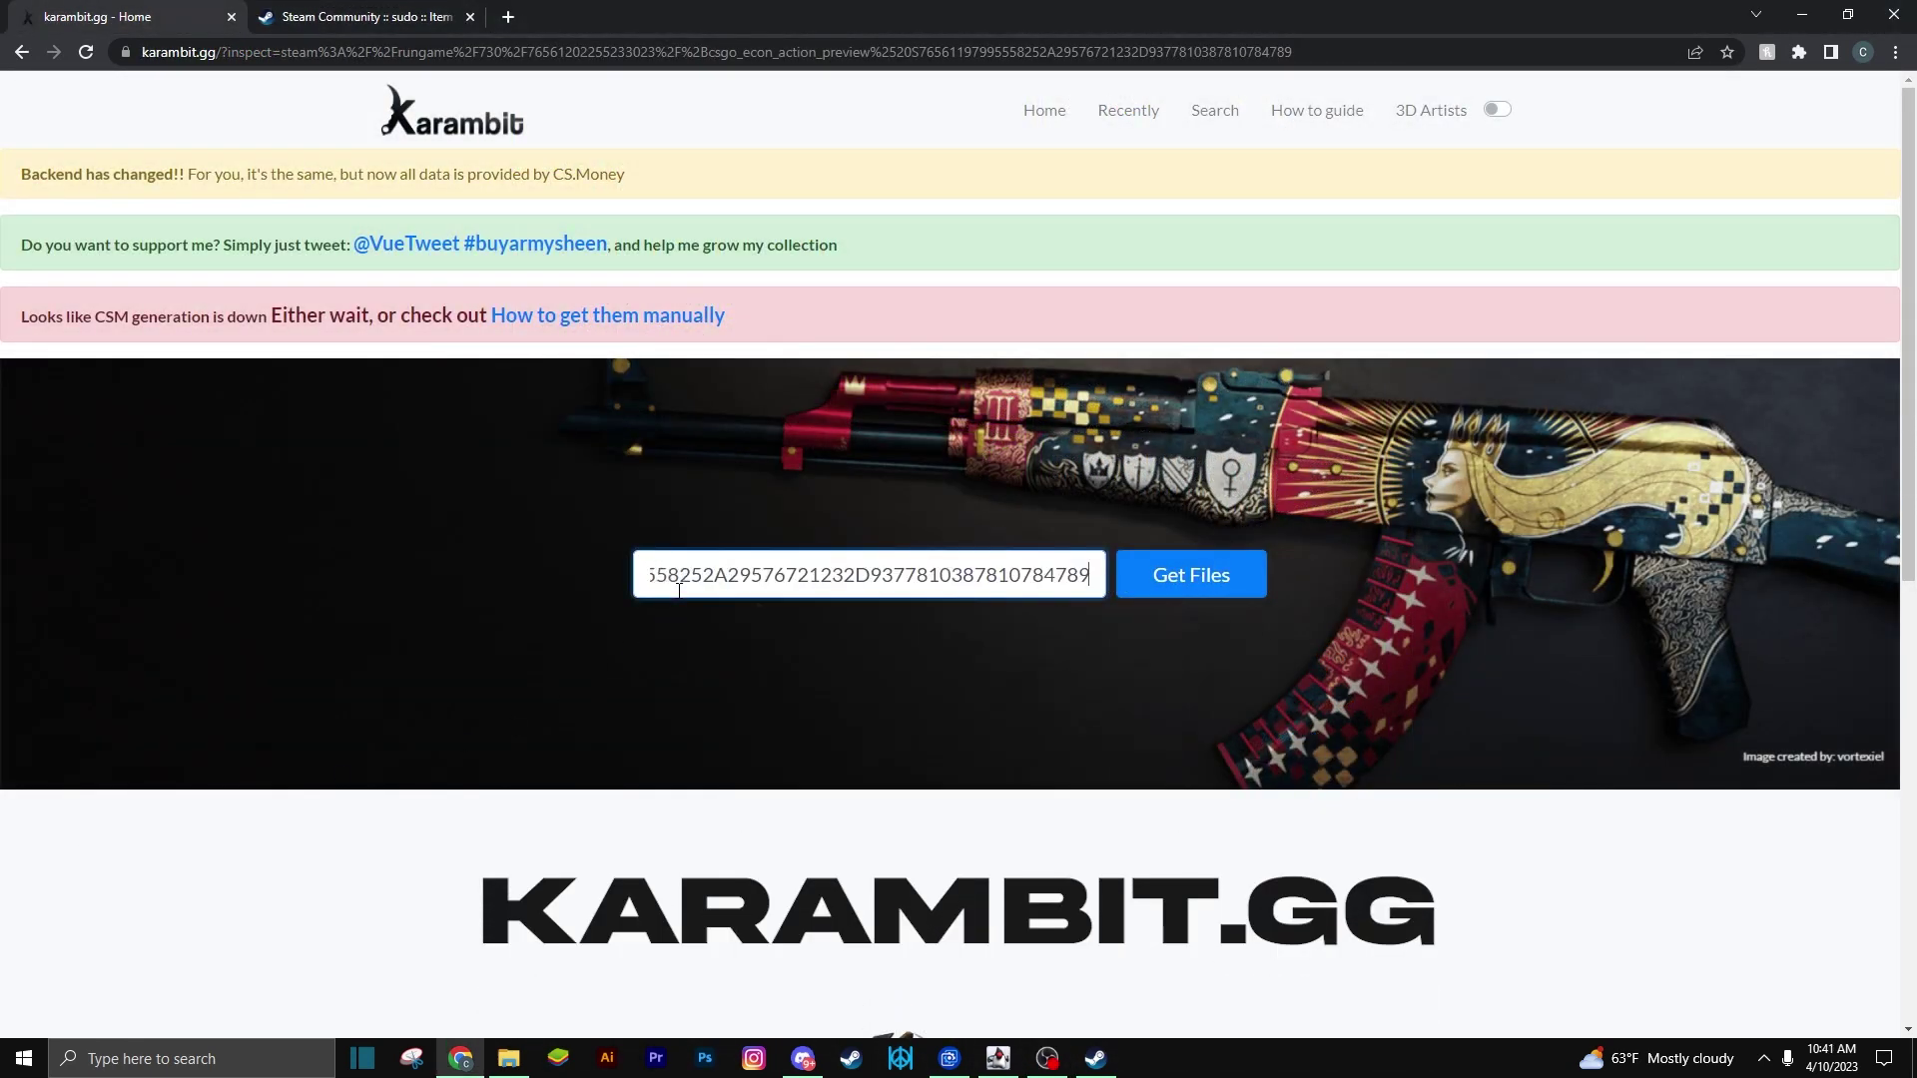
left_click(1183, 575)
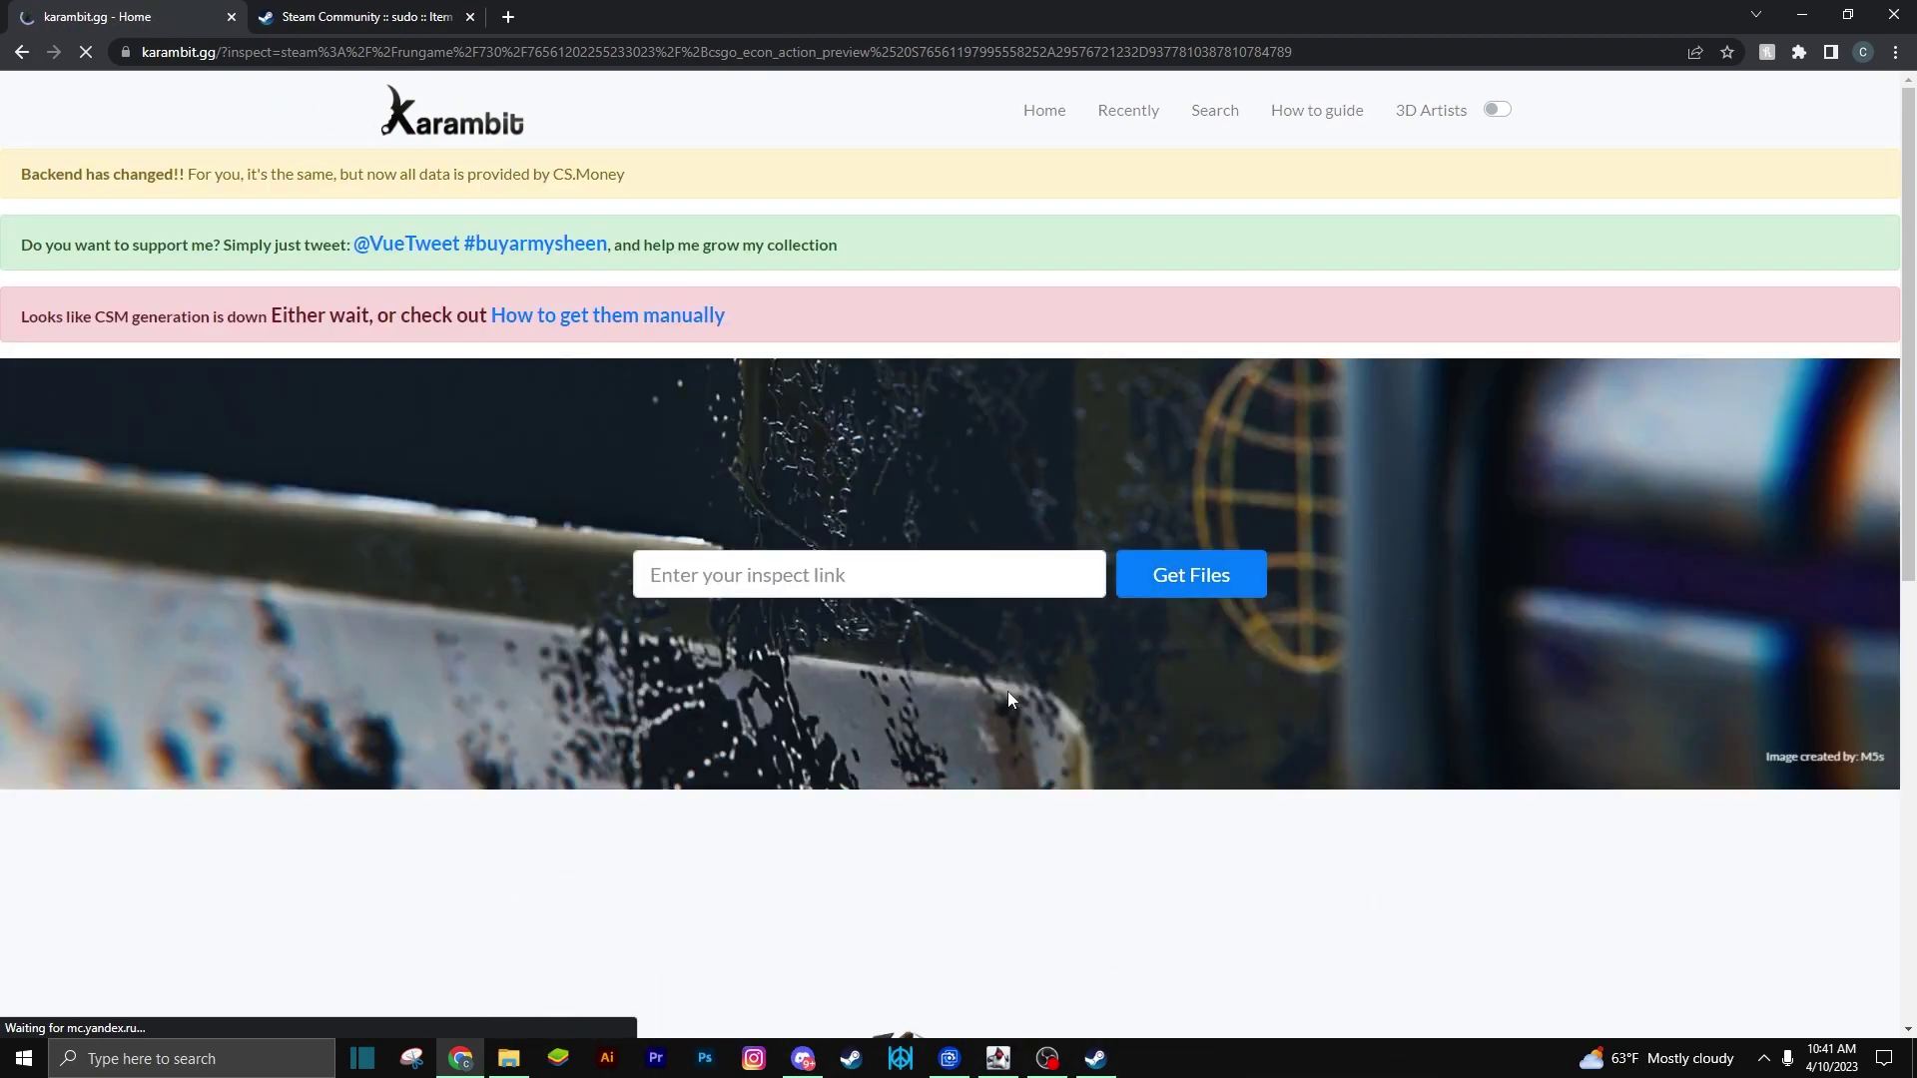
scroll(1008, 691, "down", 2)
scroll(1008, 698, "down", 1)
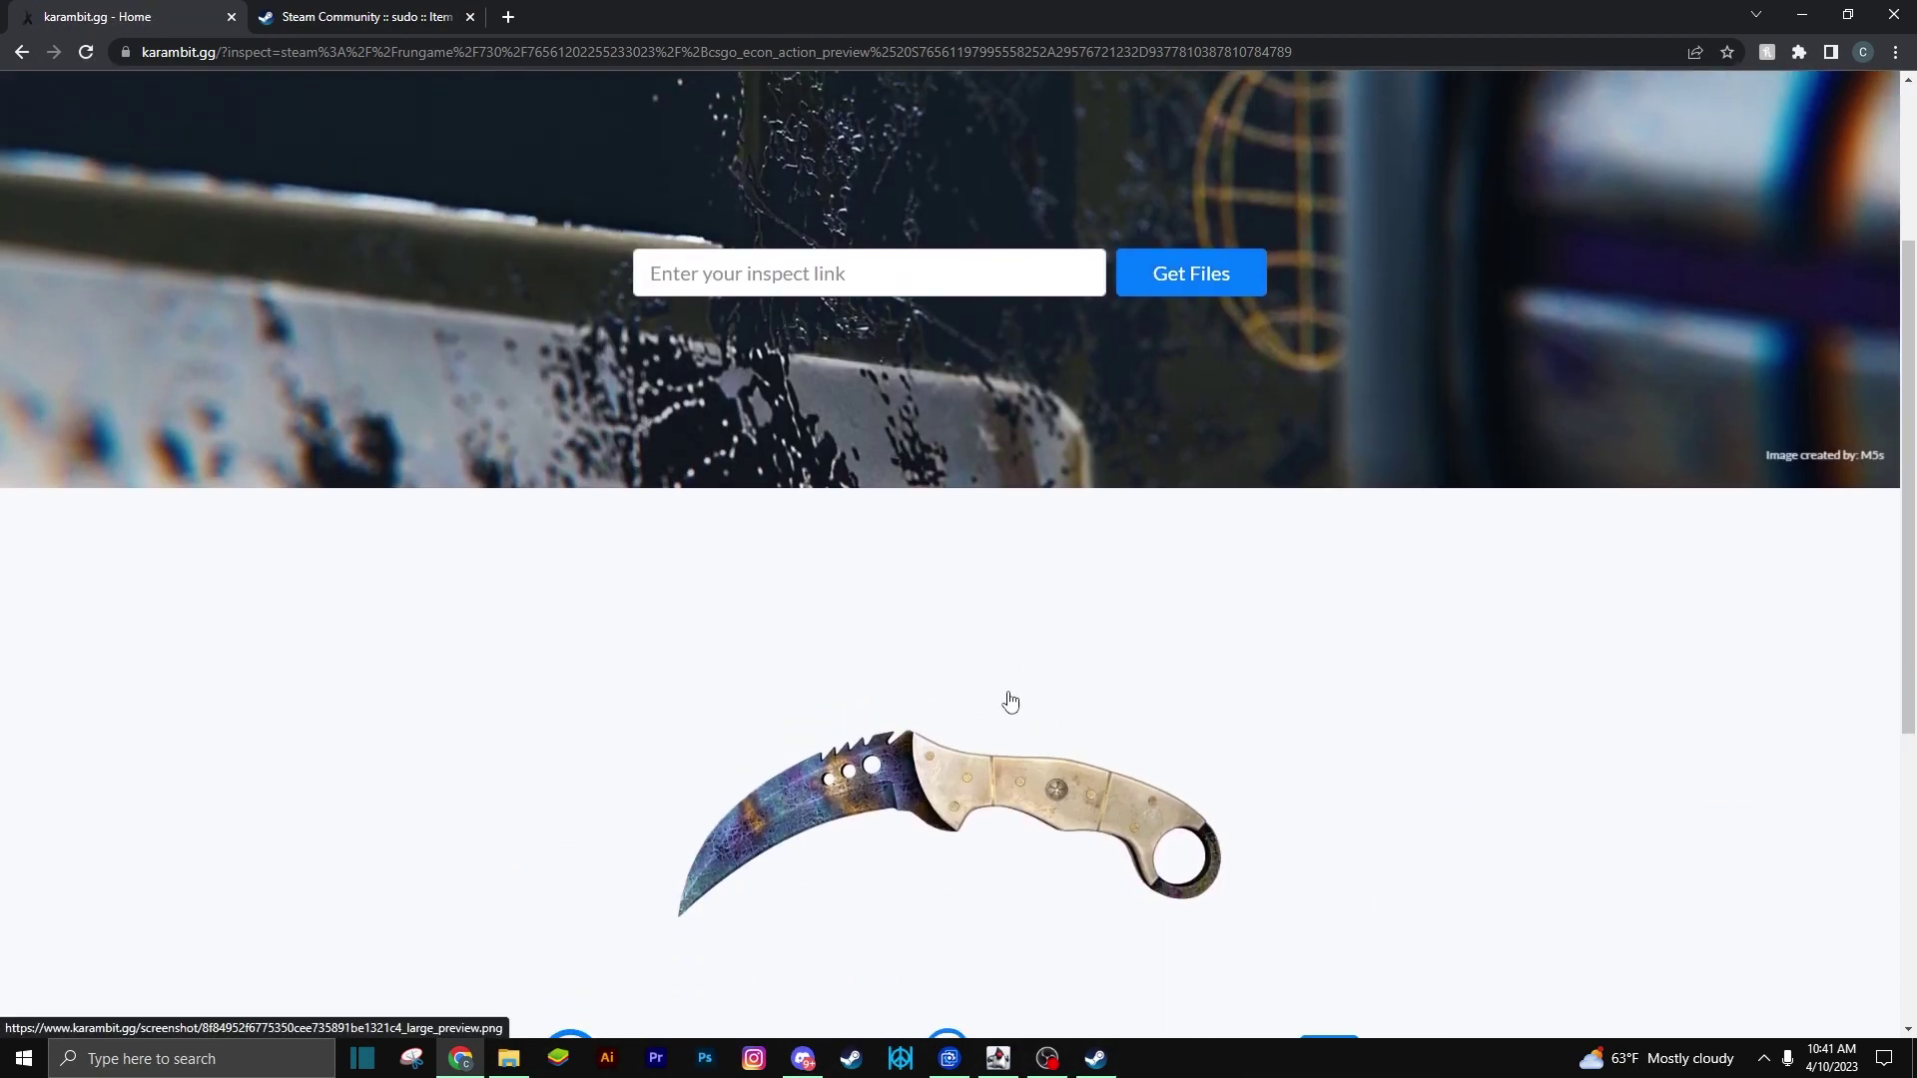
scroll(1007, 698, "up", 3)
scroll(1009, 700, "down", 4)
scroll(1008, 700, "down", 1)
scroll(1009, 700, "down", 2)
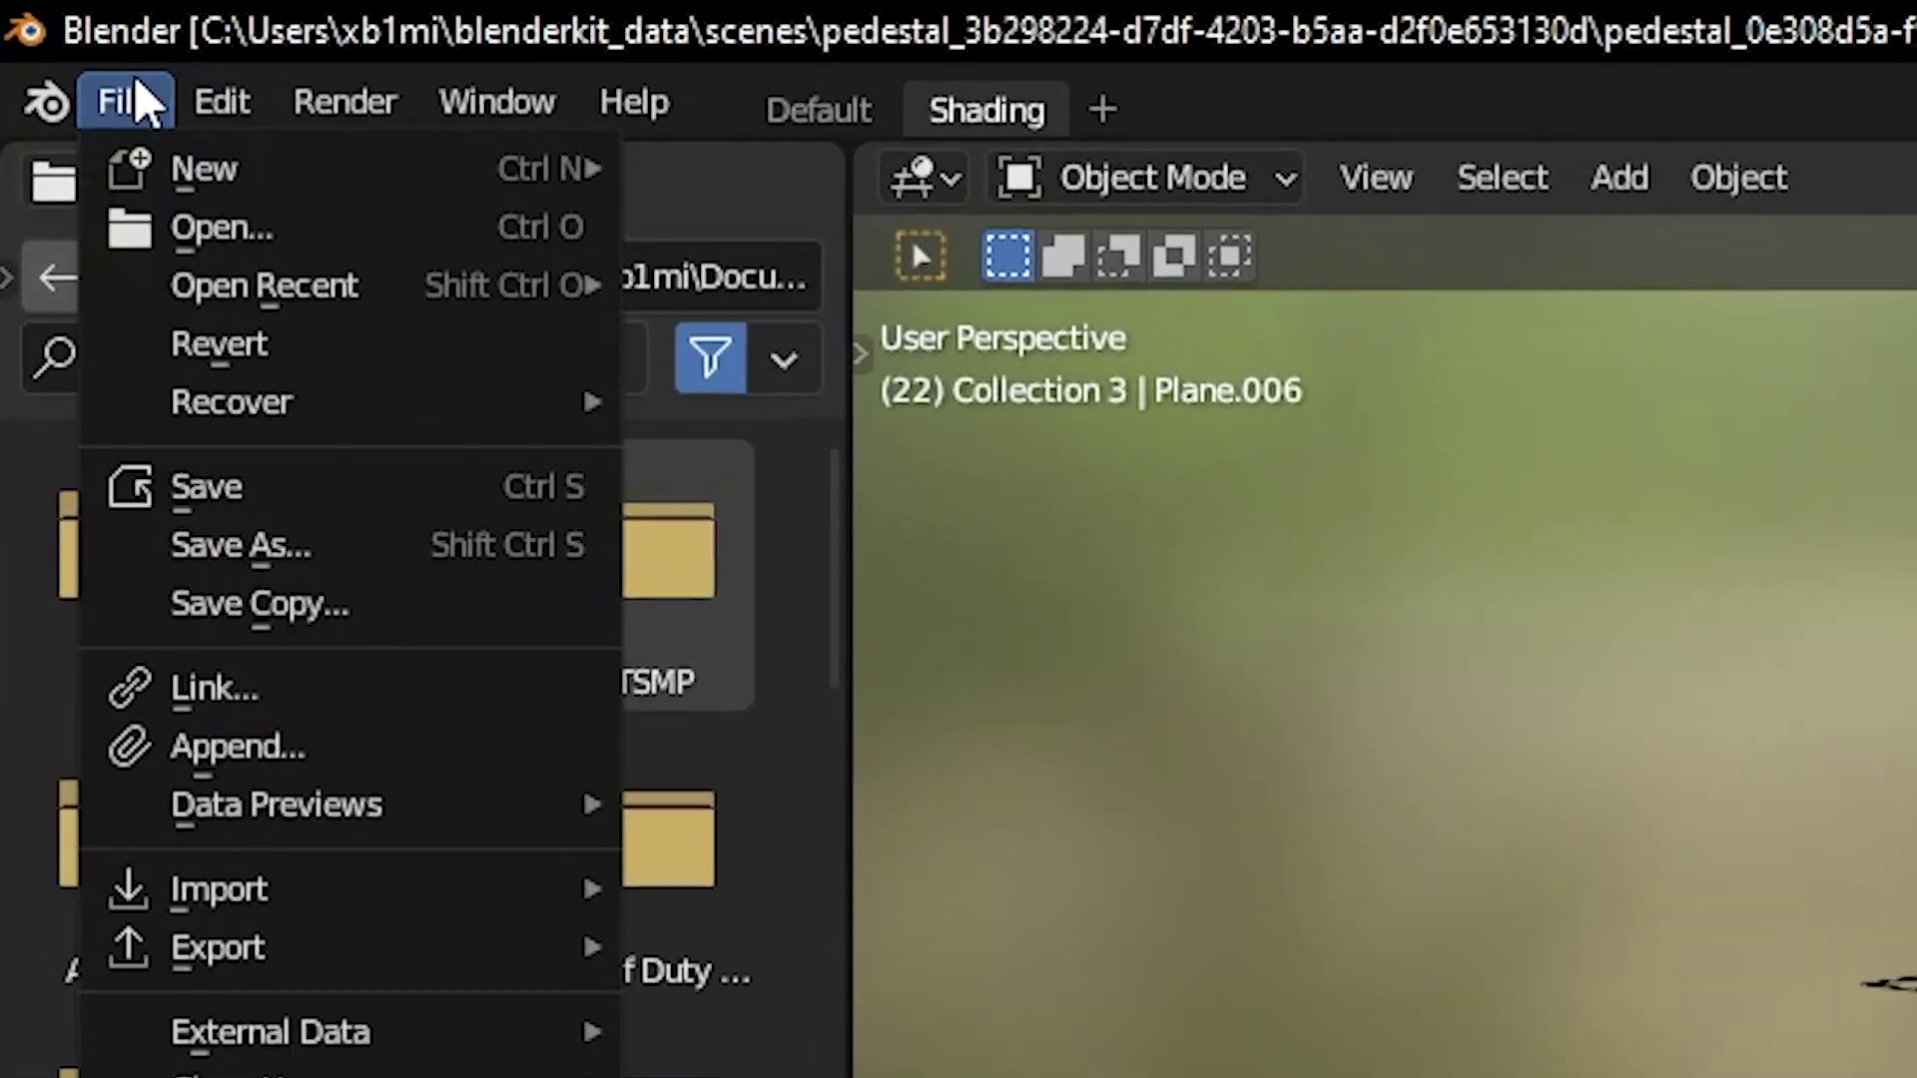
mouse_move(240, 120)
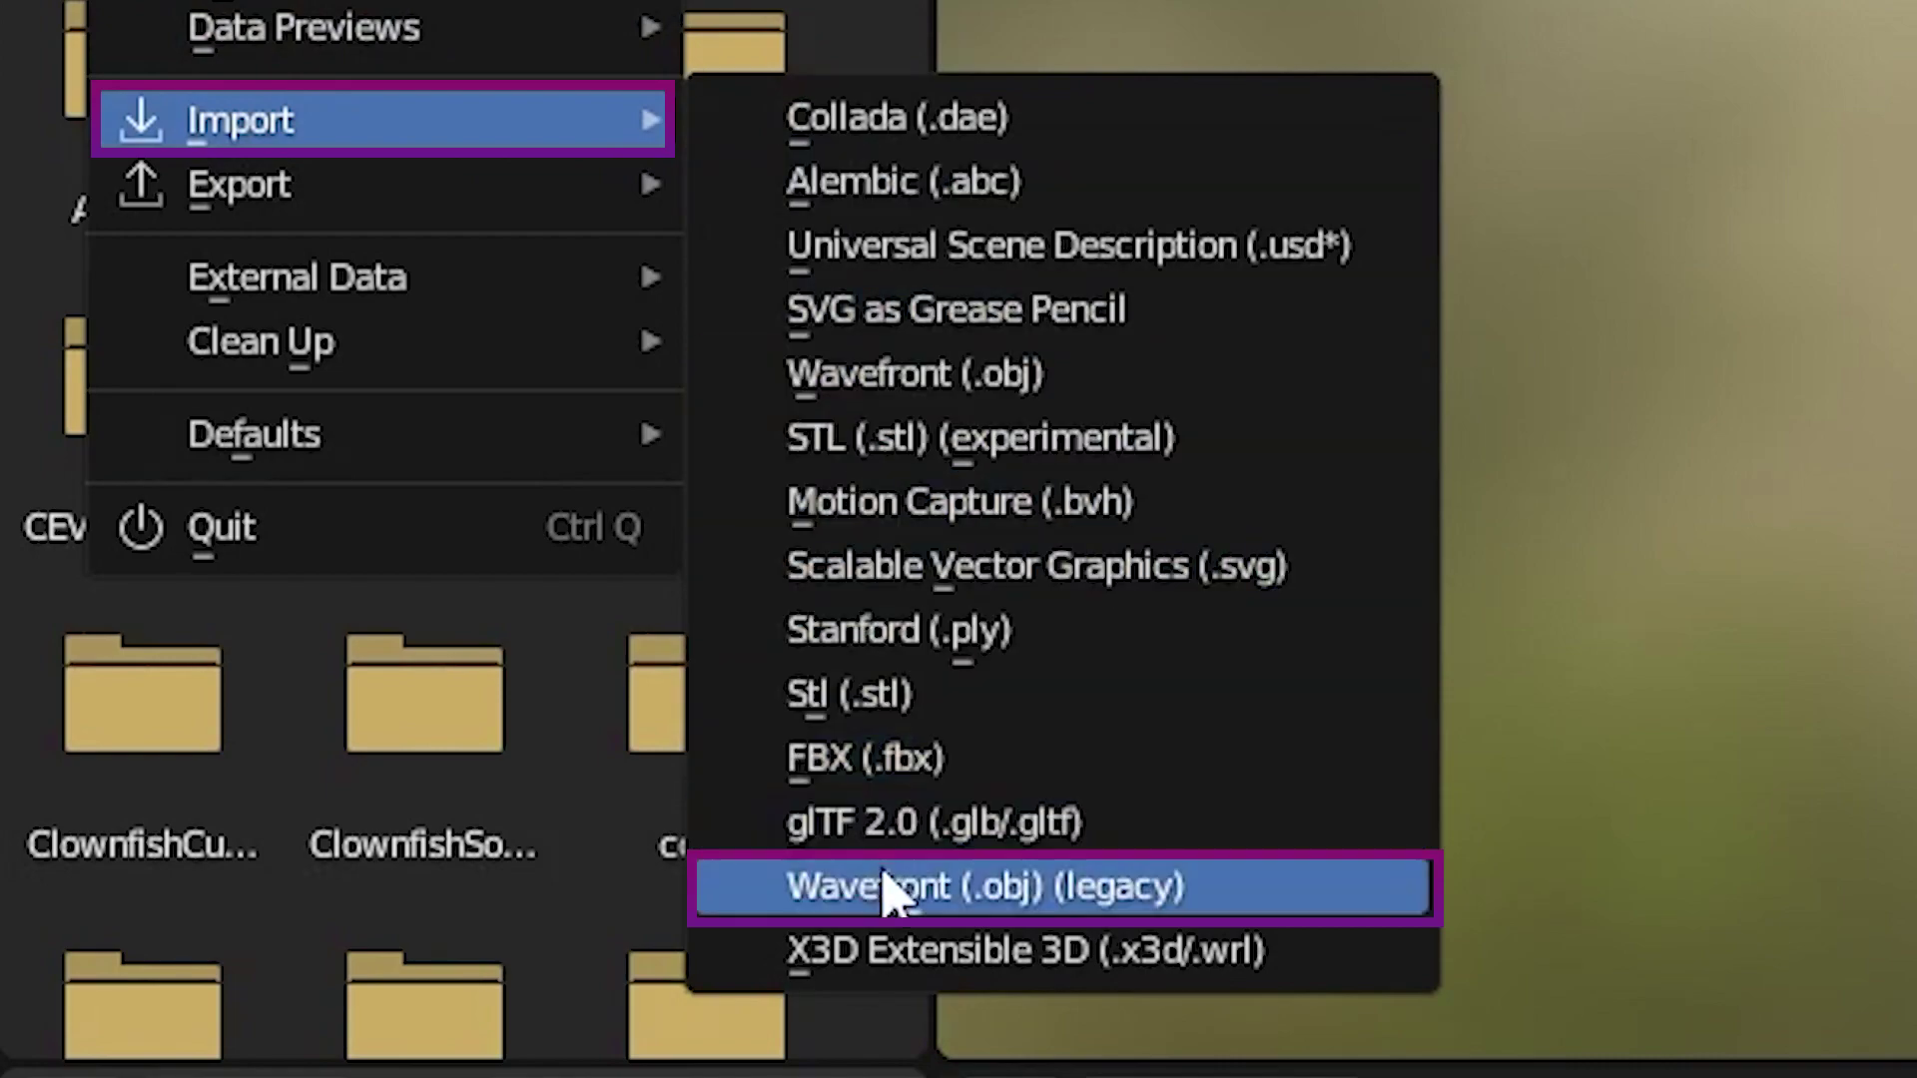
Import talon knife.obj into the pedestal scene with the legacy Wavefront OBJ importer.
left_click(896, 896)
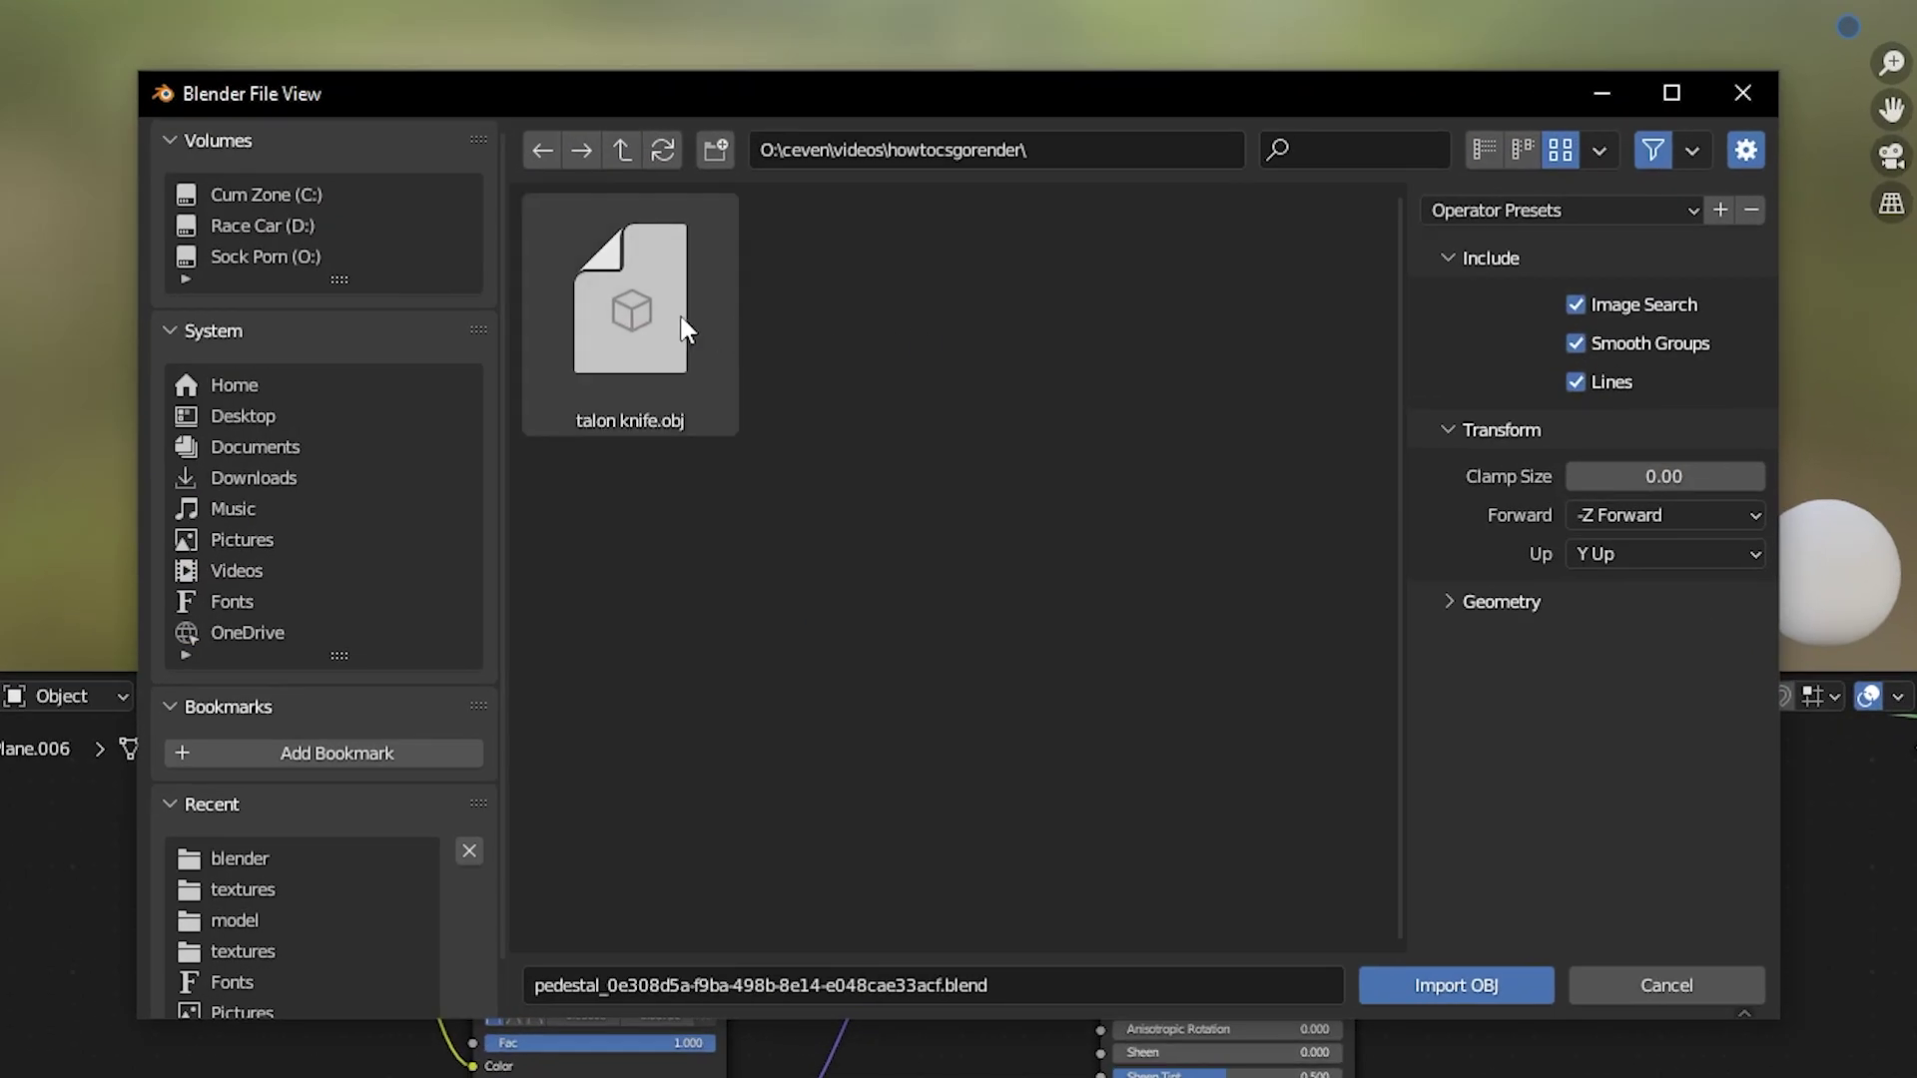
left_click(684, 329)
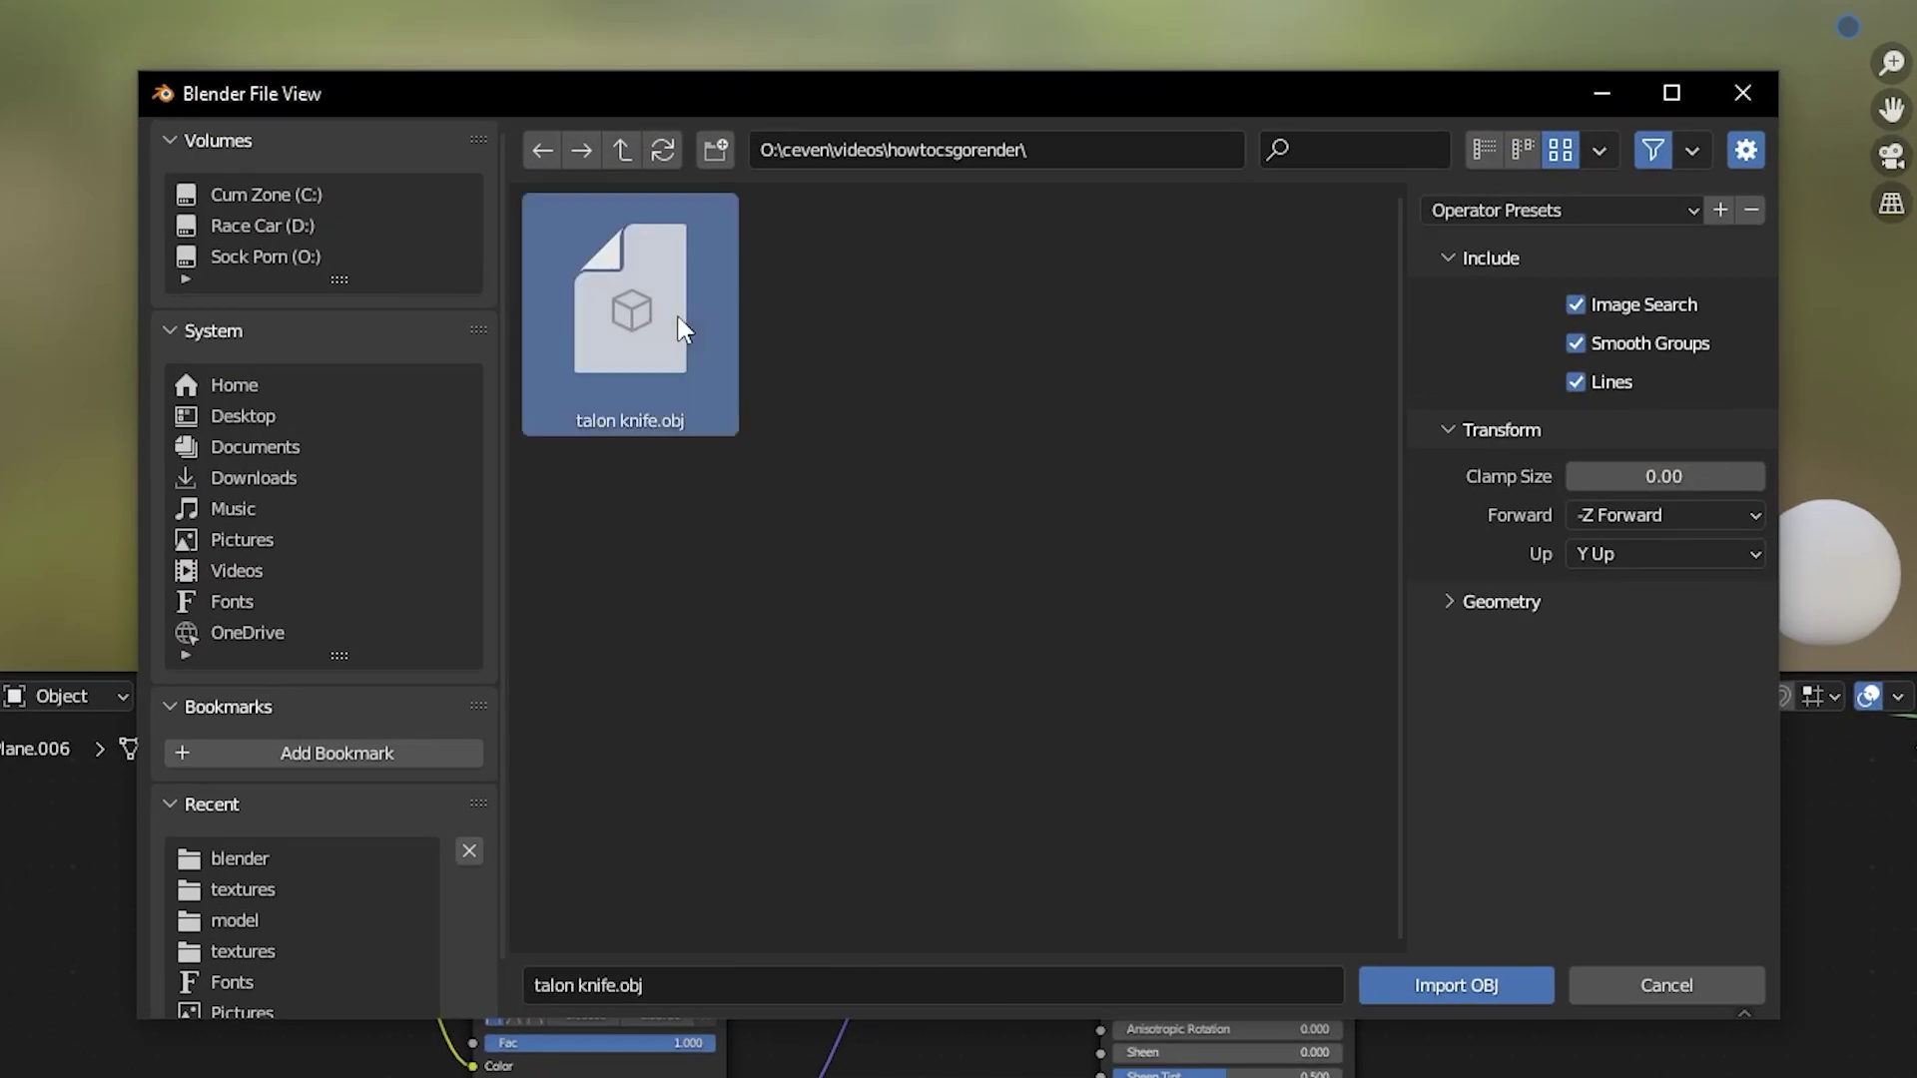
left_click(1498, 993)
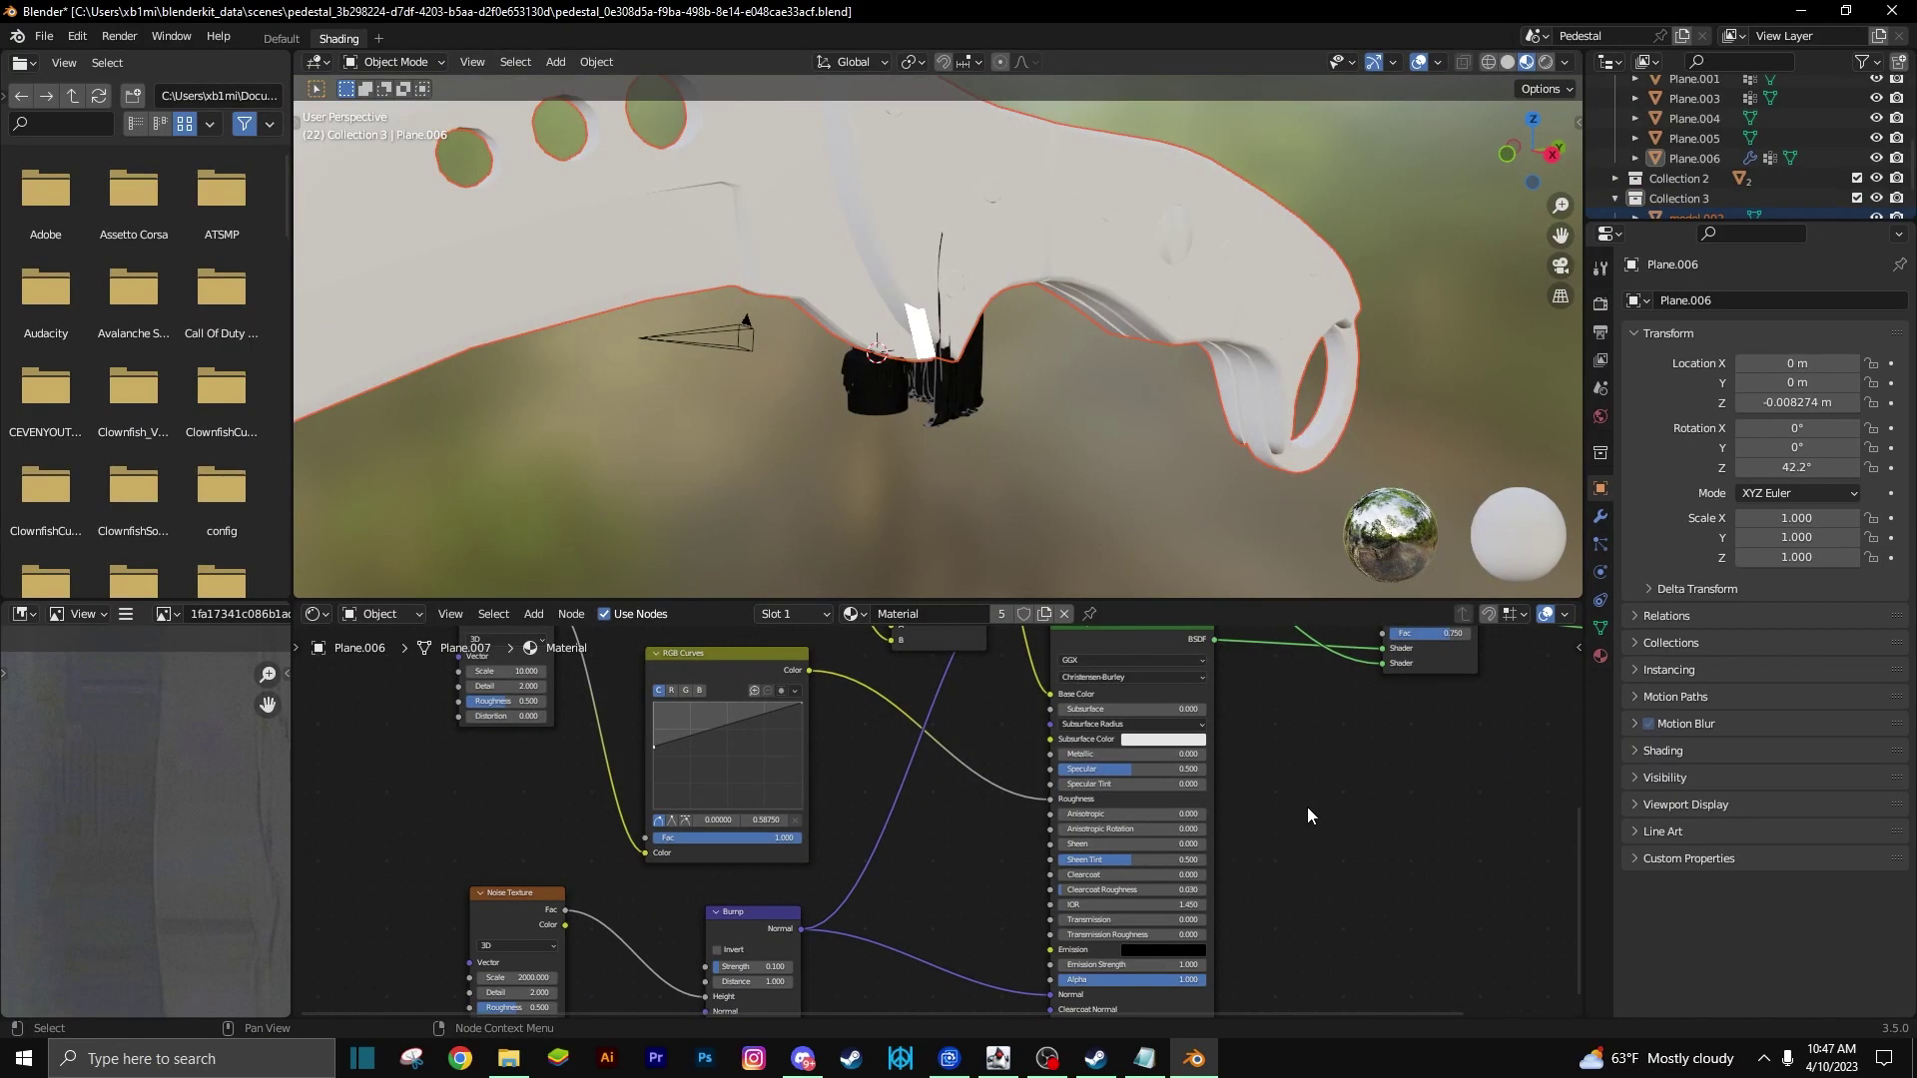
Scale the knife down to 0.021 and increase its X rotation to stand it upright.
middle_click_drag(941, 417, 783, 433)
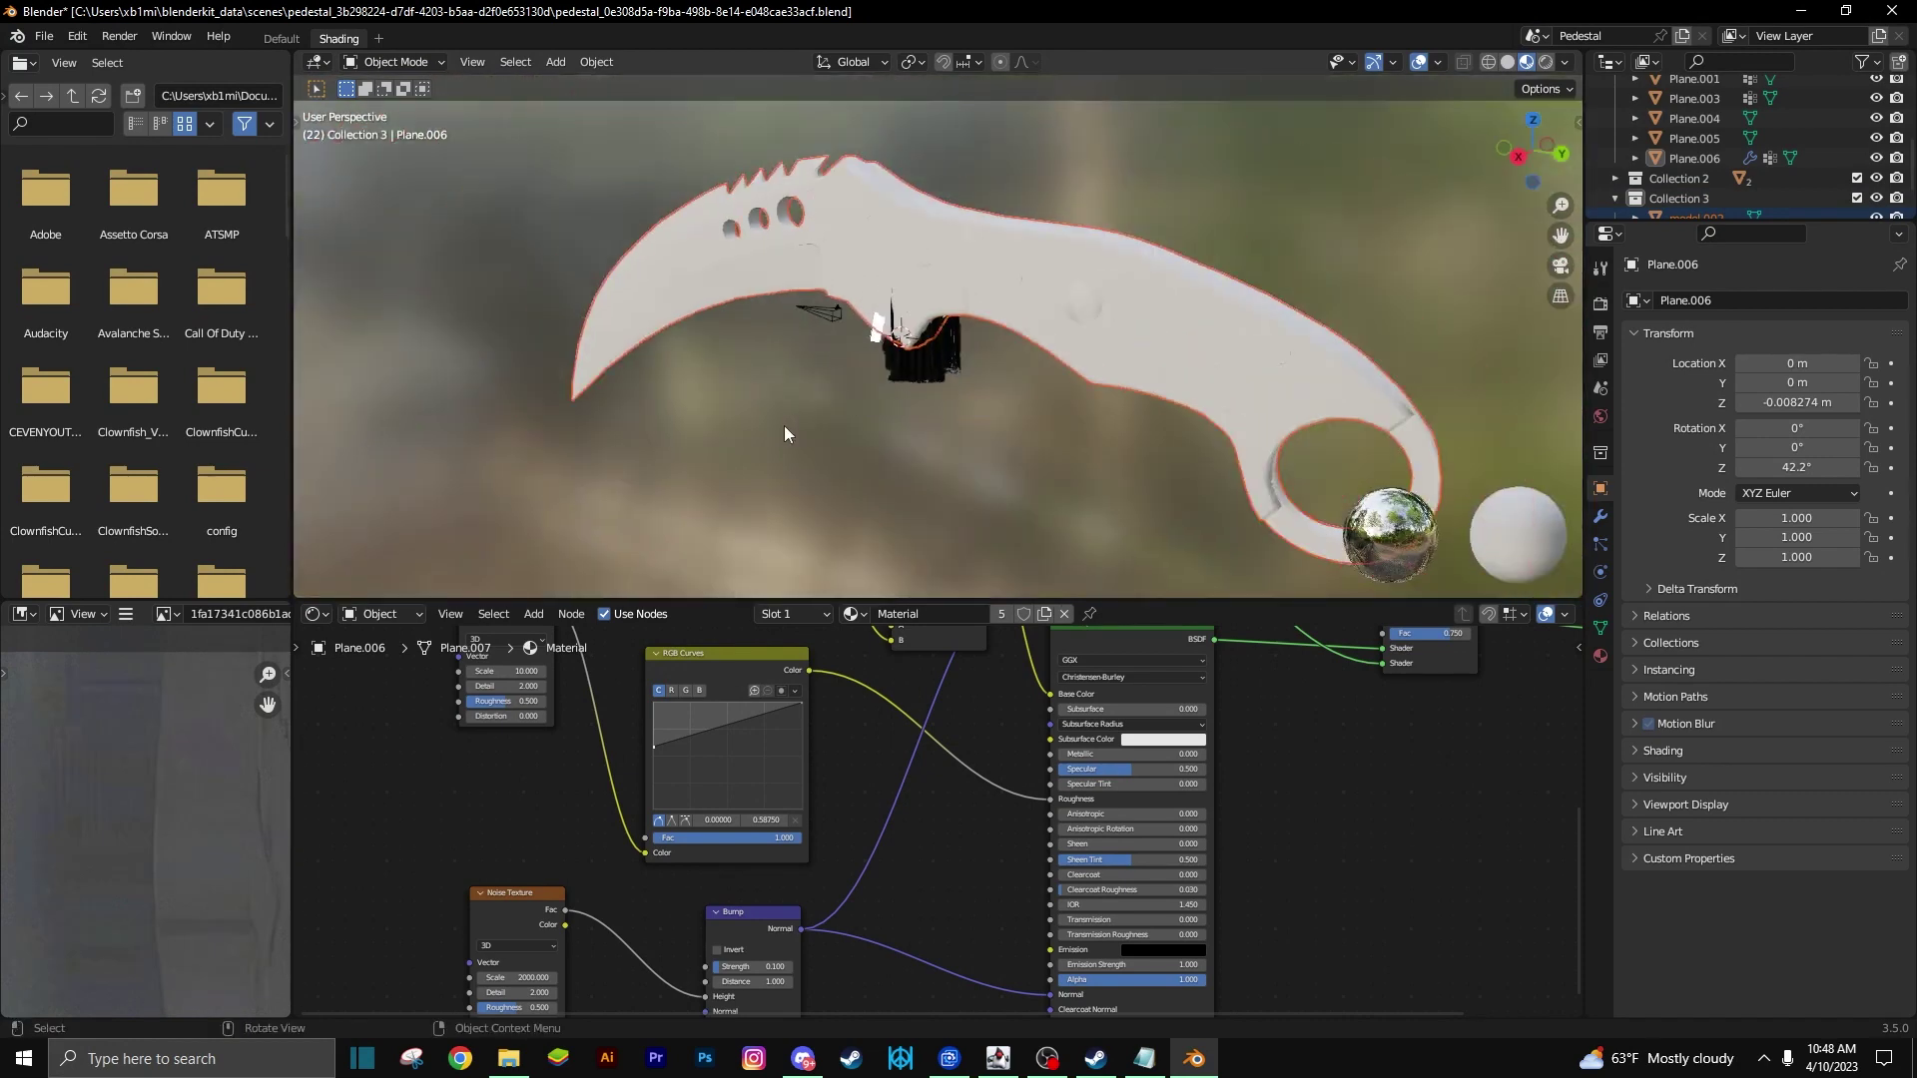
key("s")
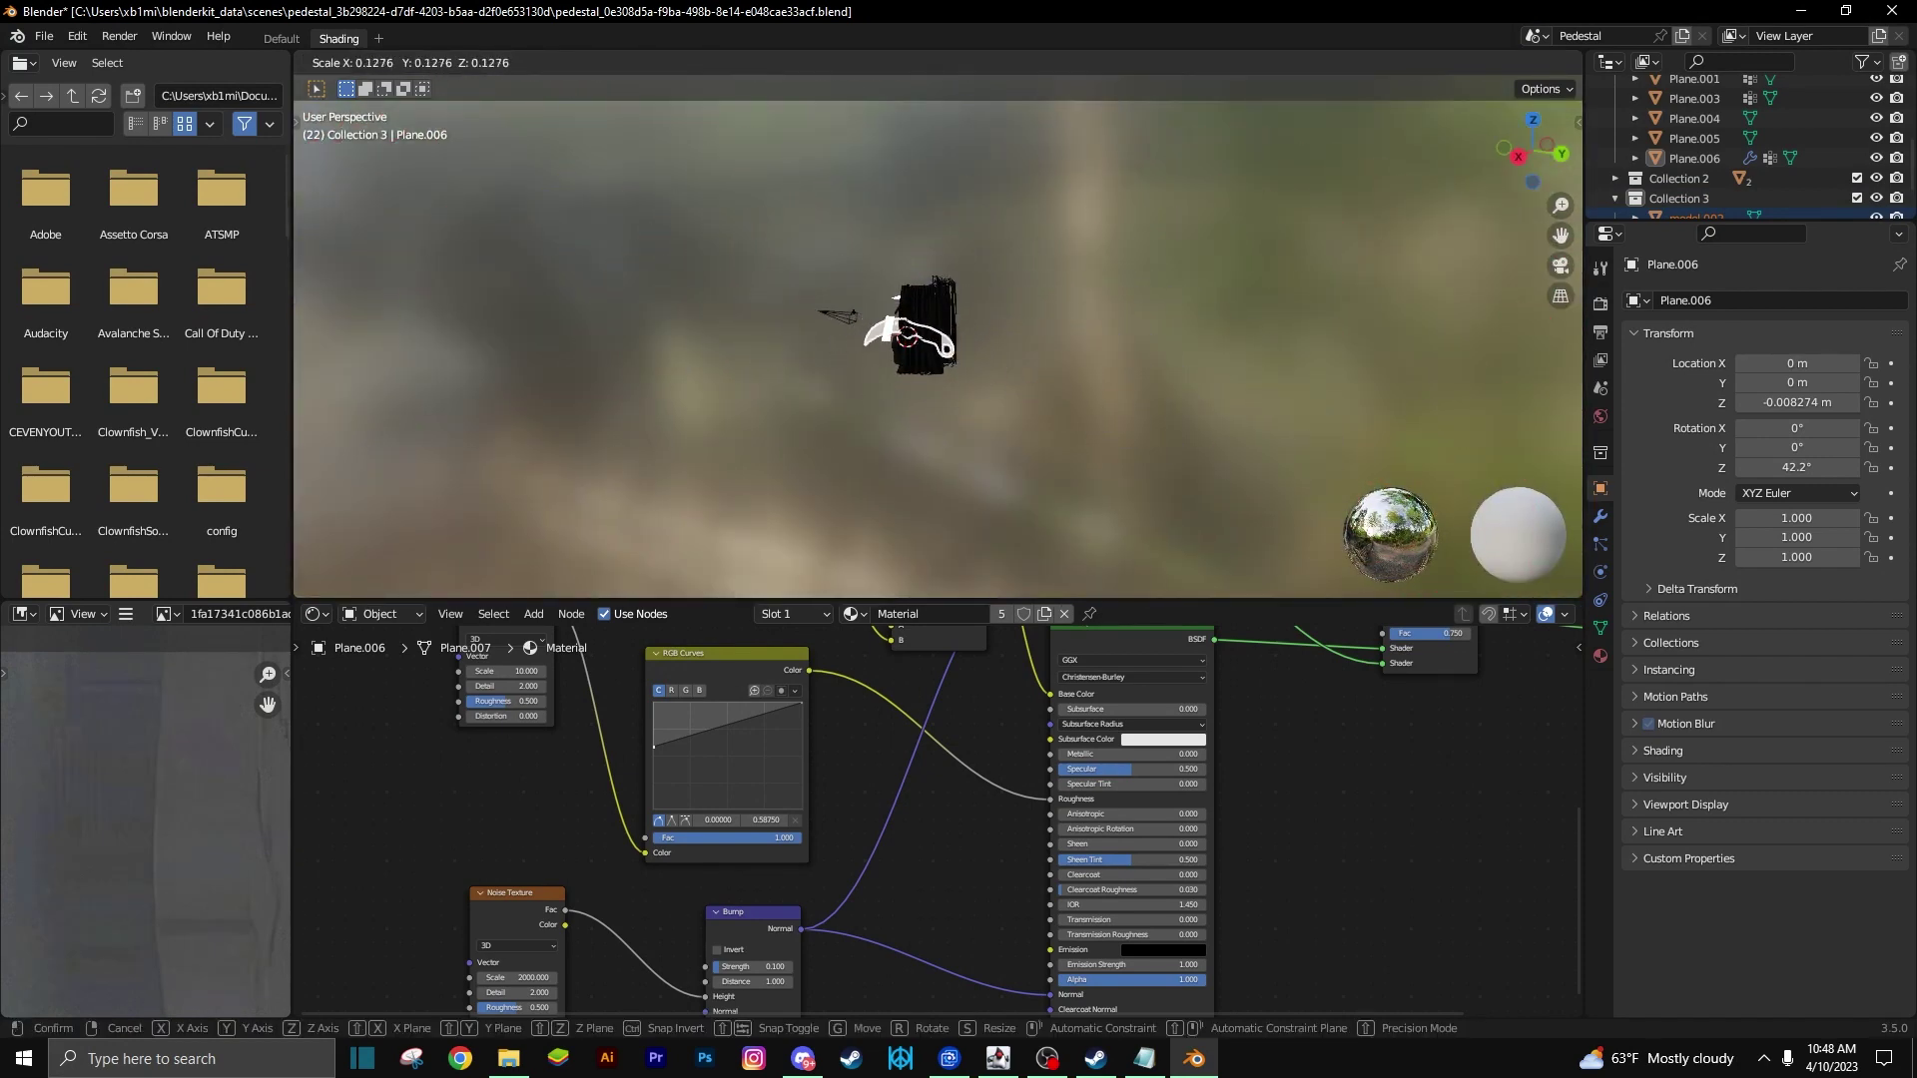
key("Return")
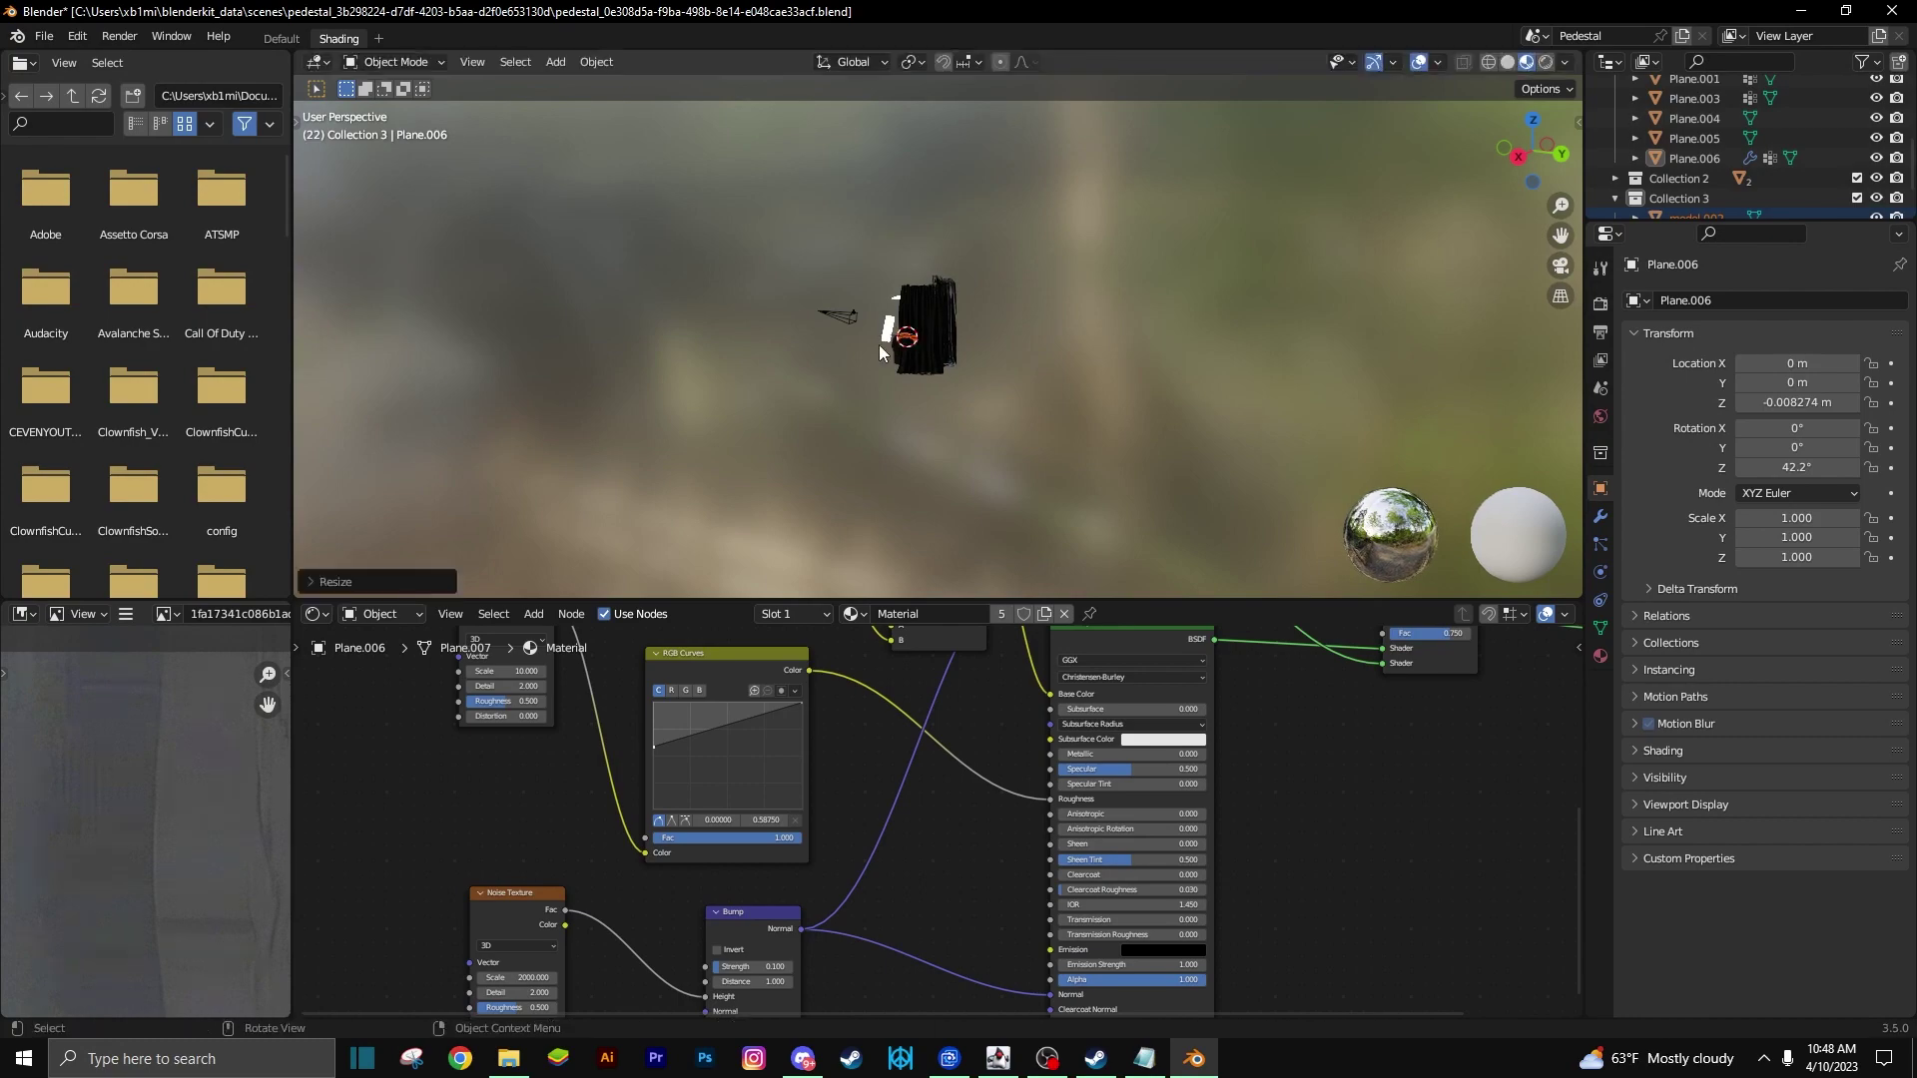
scroll(1021, 371, "up", 4)
scroll(1045, 415, "up", 4)
scroll(1134, 380, "up", 3)
key("s")
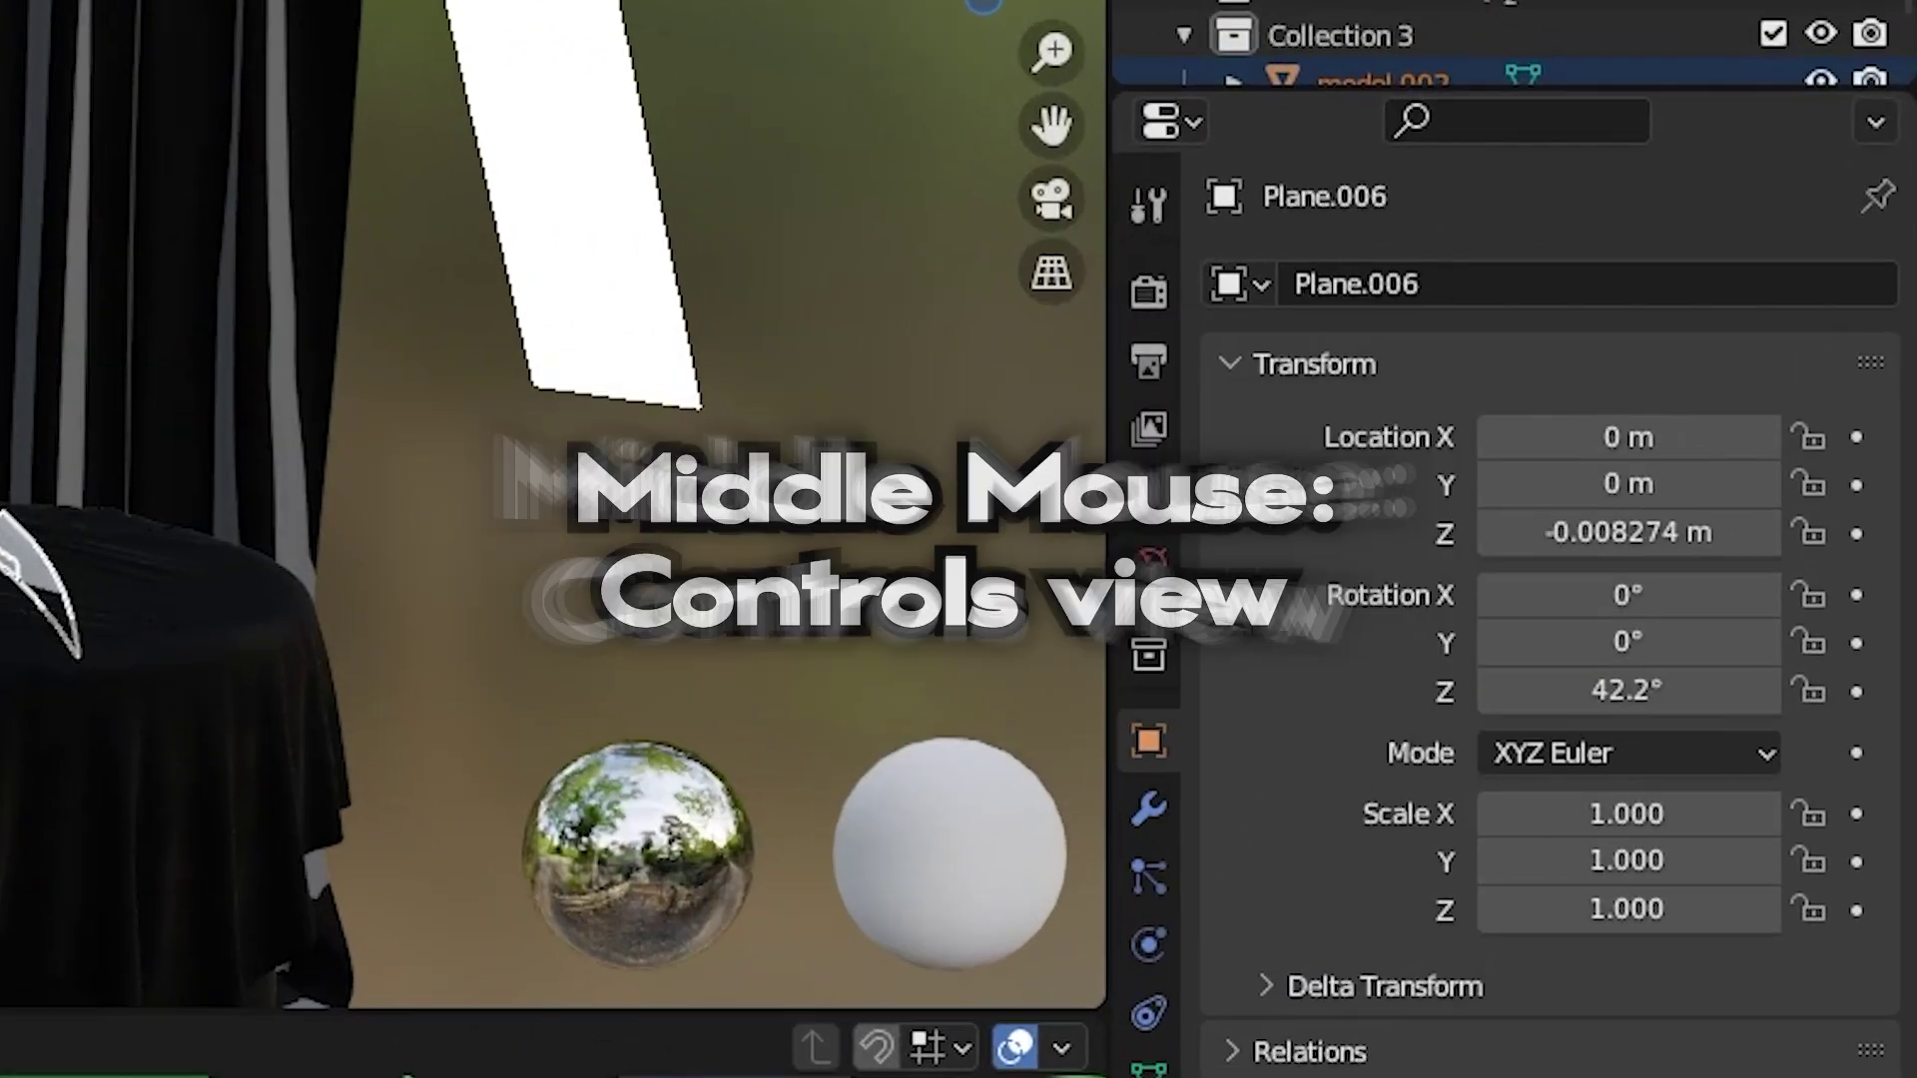
scroll(385, 539, "up", 2)
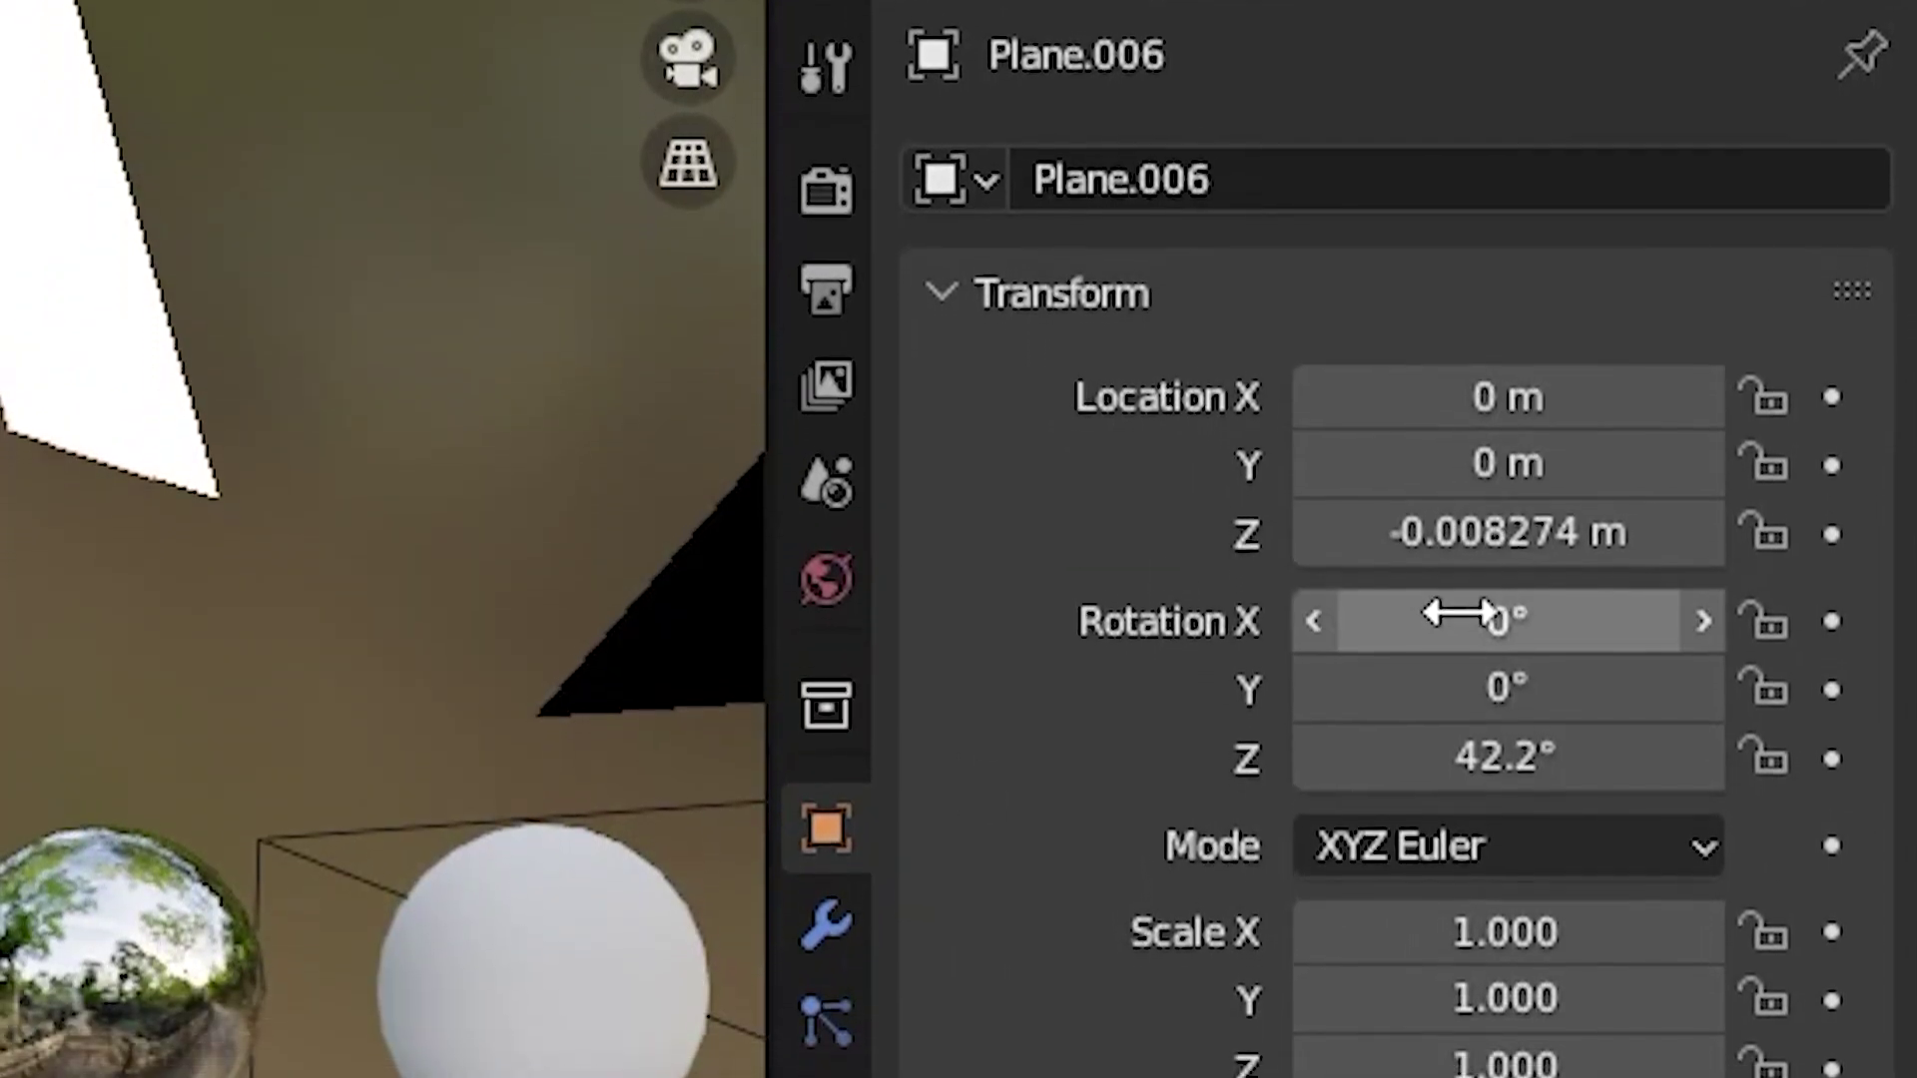
left_click_drag(1439, 592, 1498, 592)
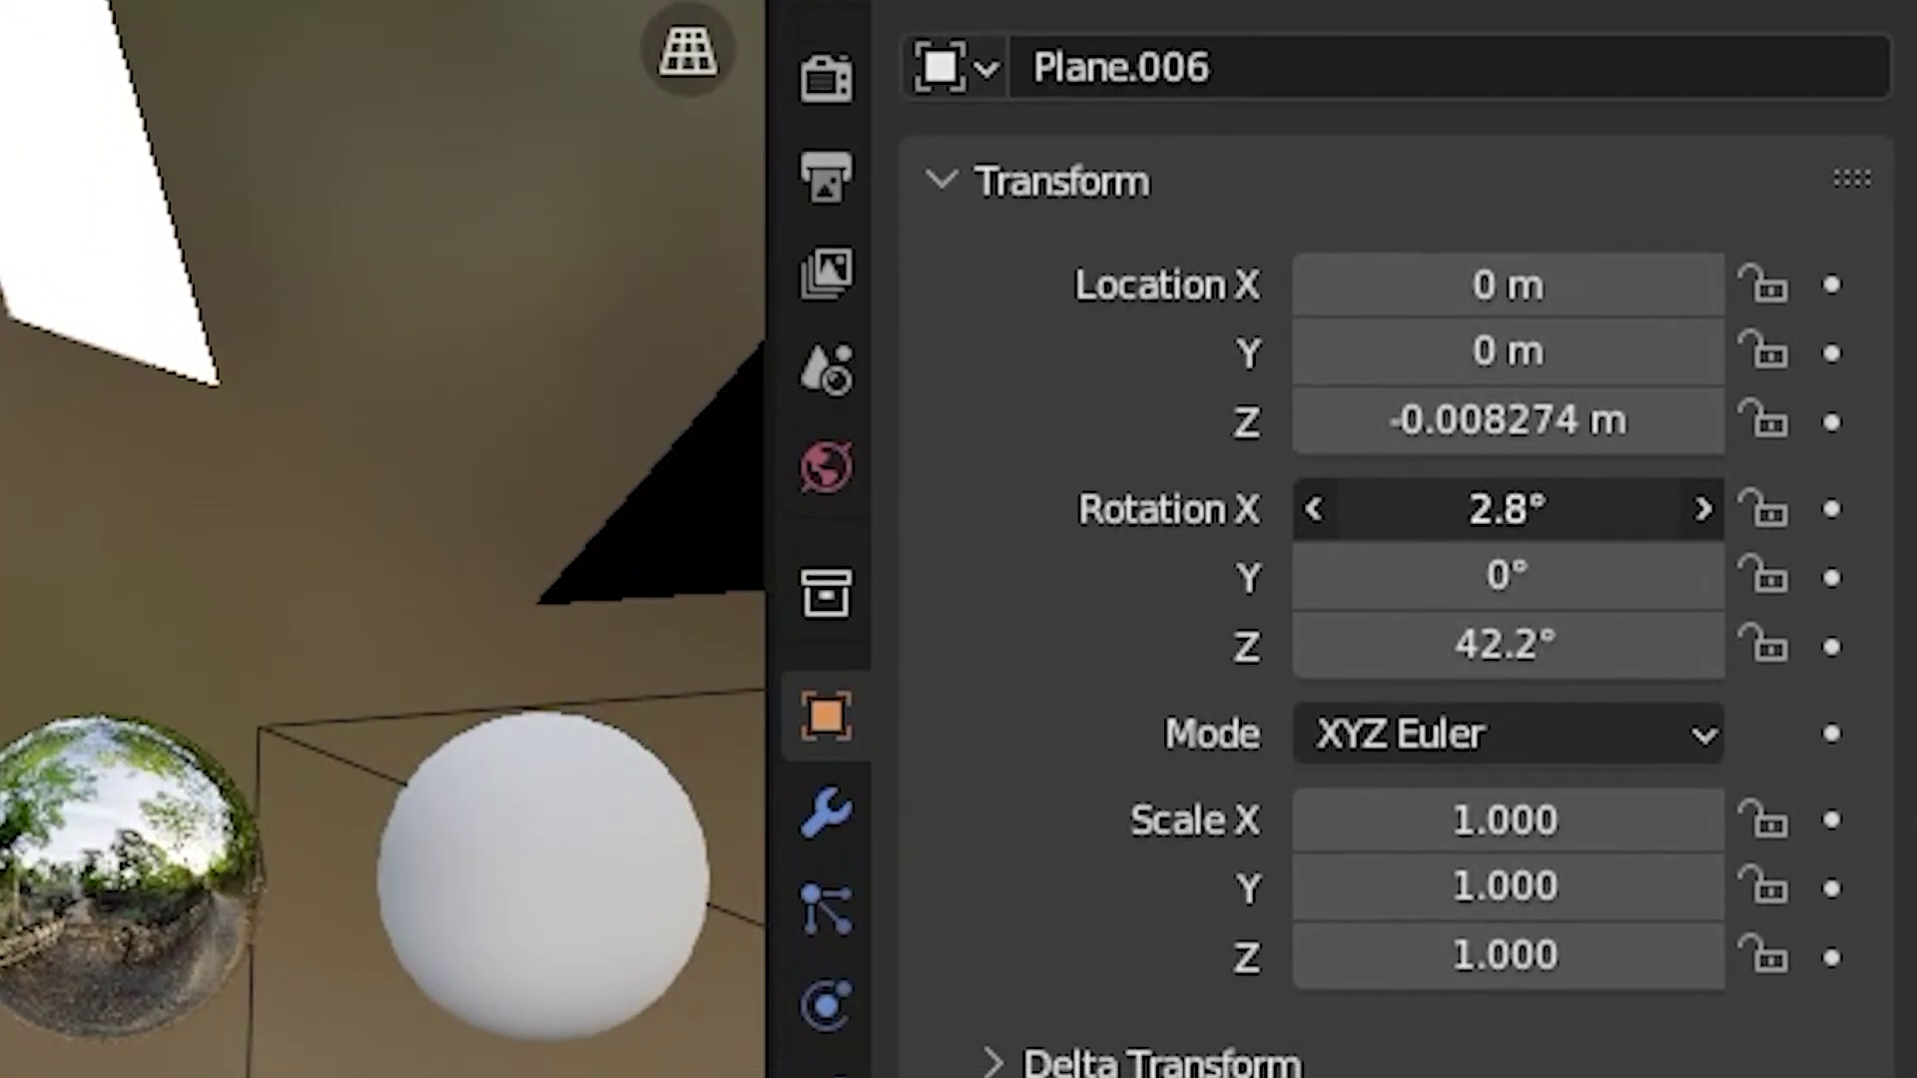
left_click_drag(1507, 510, 1558, 509)
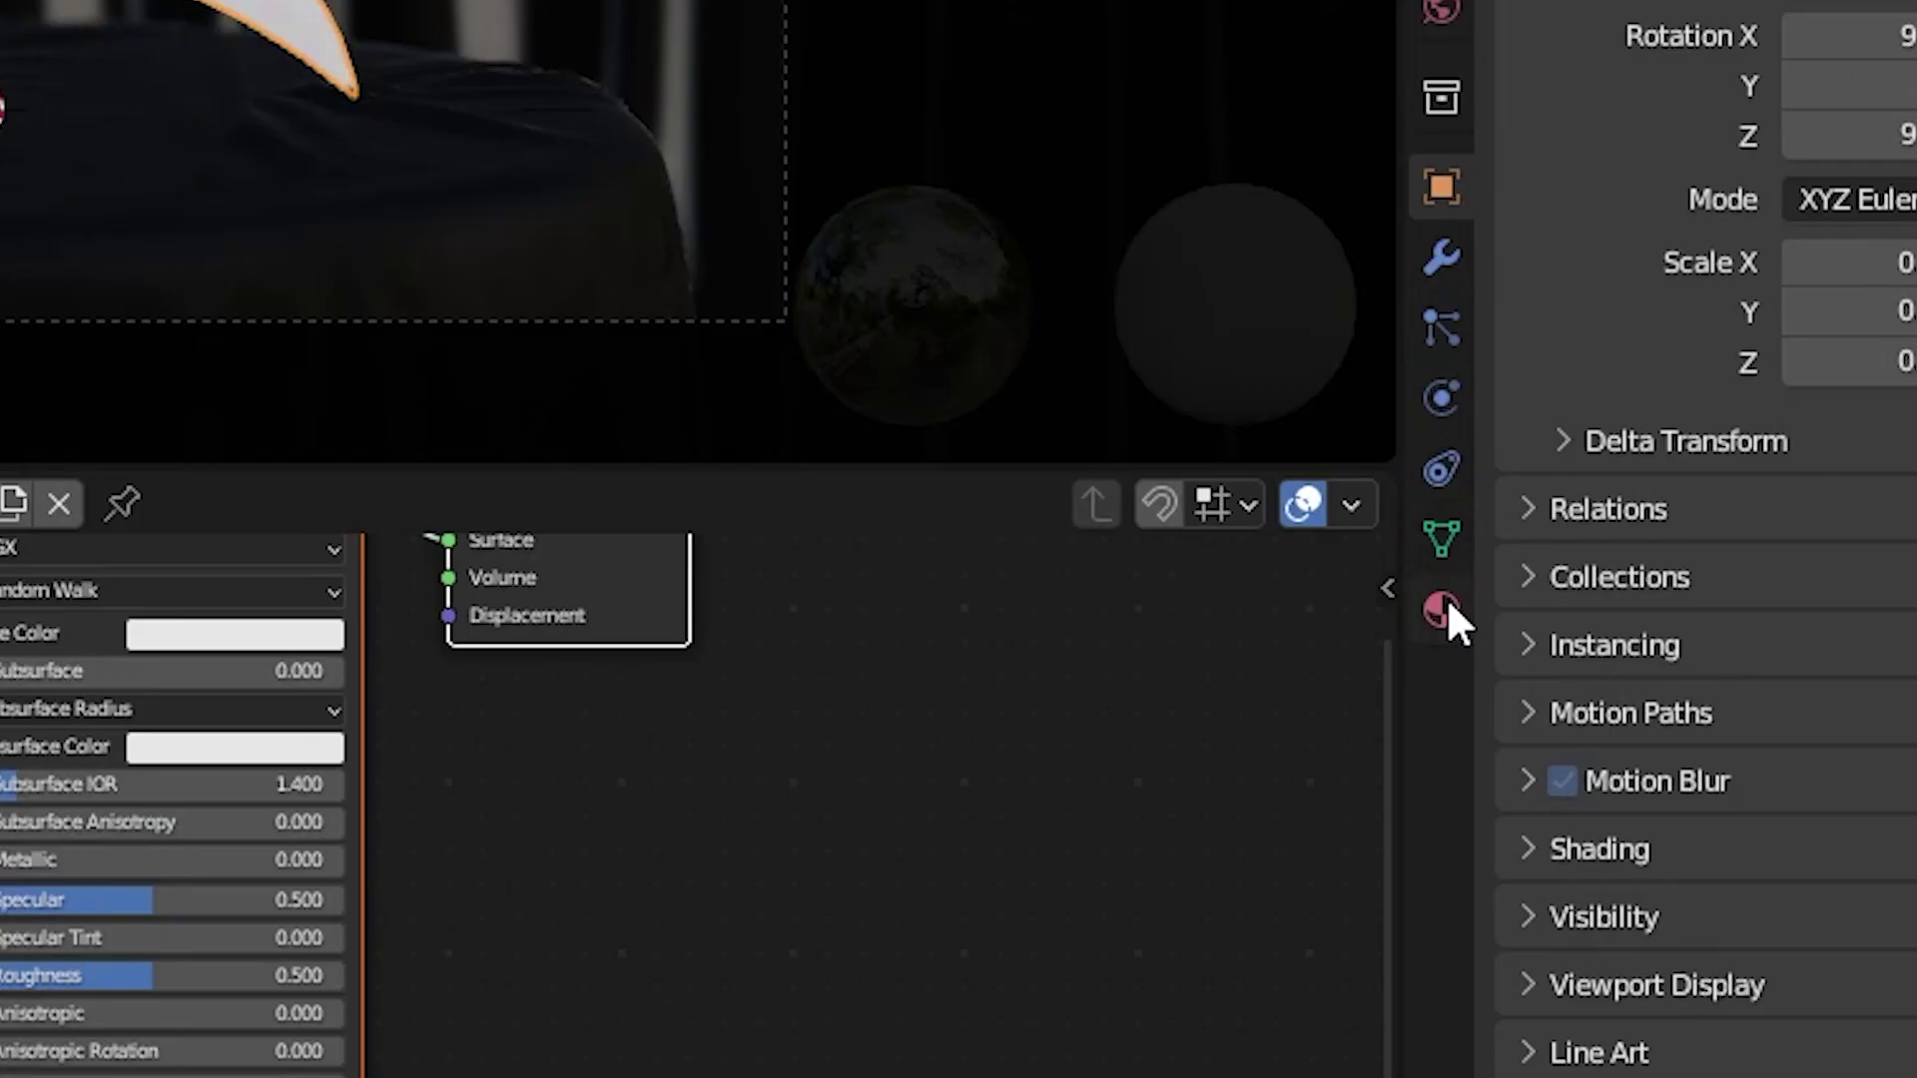
Feed an Image Texture holding the upscaled skin jpeg into the knife_widowmaker material's Base Color.
left_click(1600, 630)
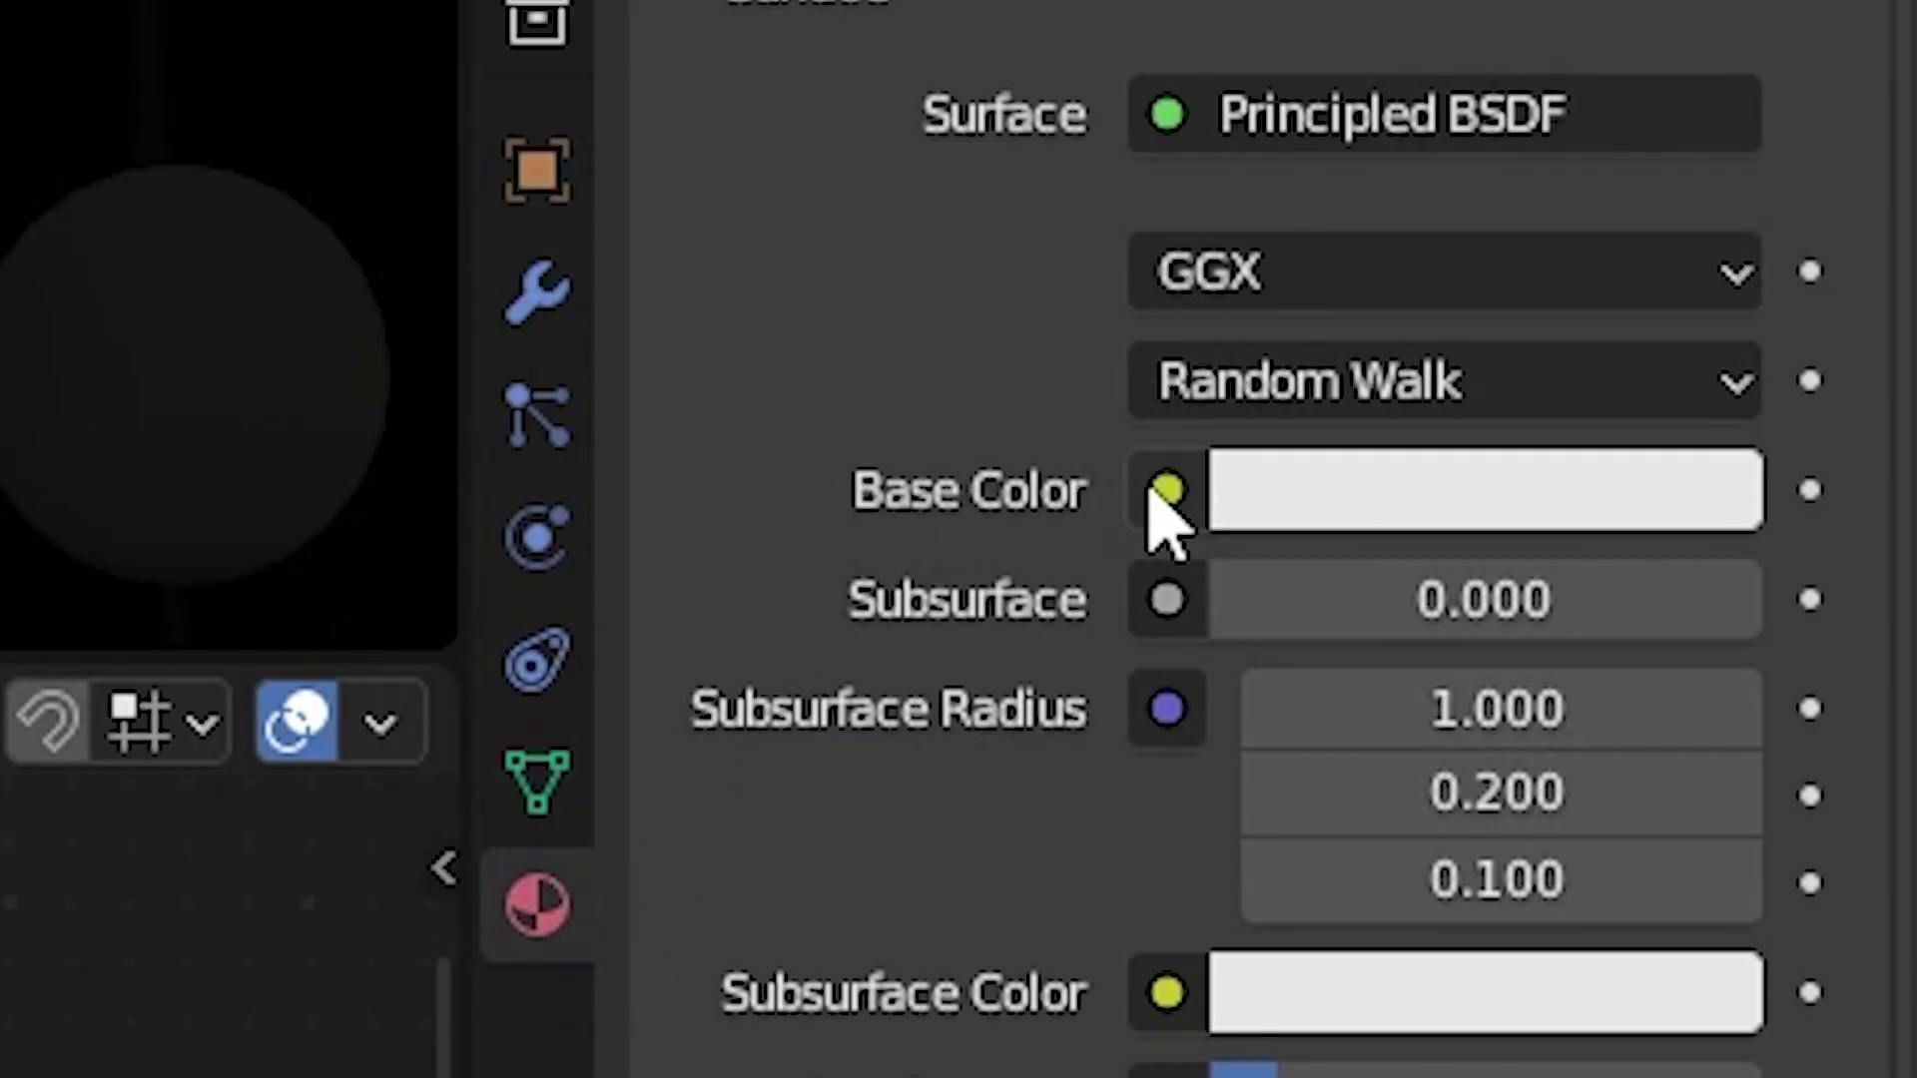
left_click(1152, 489)
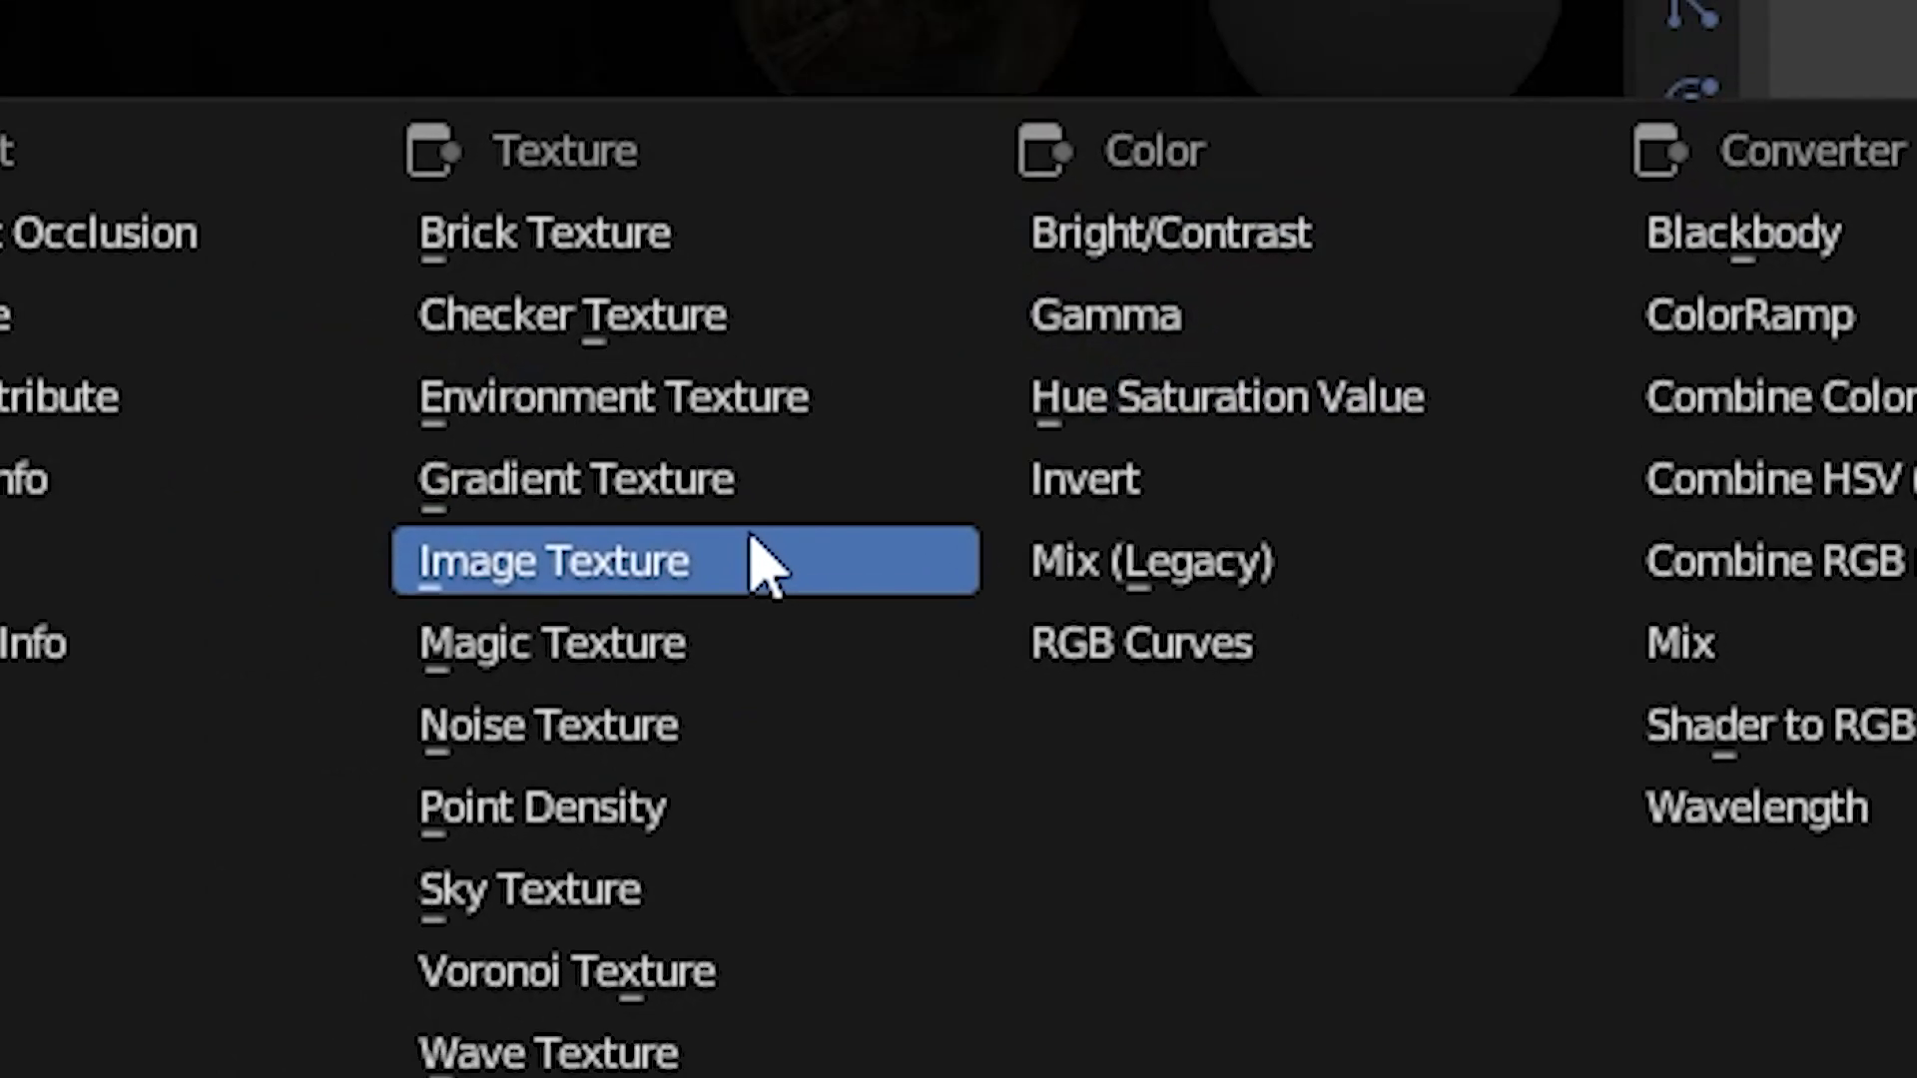
left_click(750, 561)
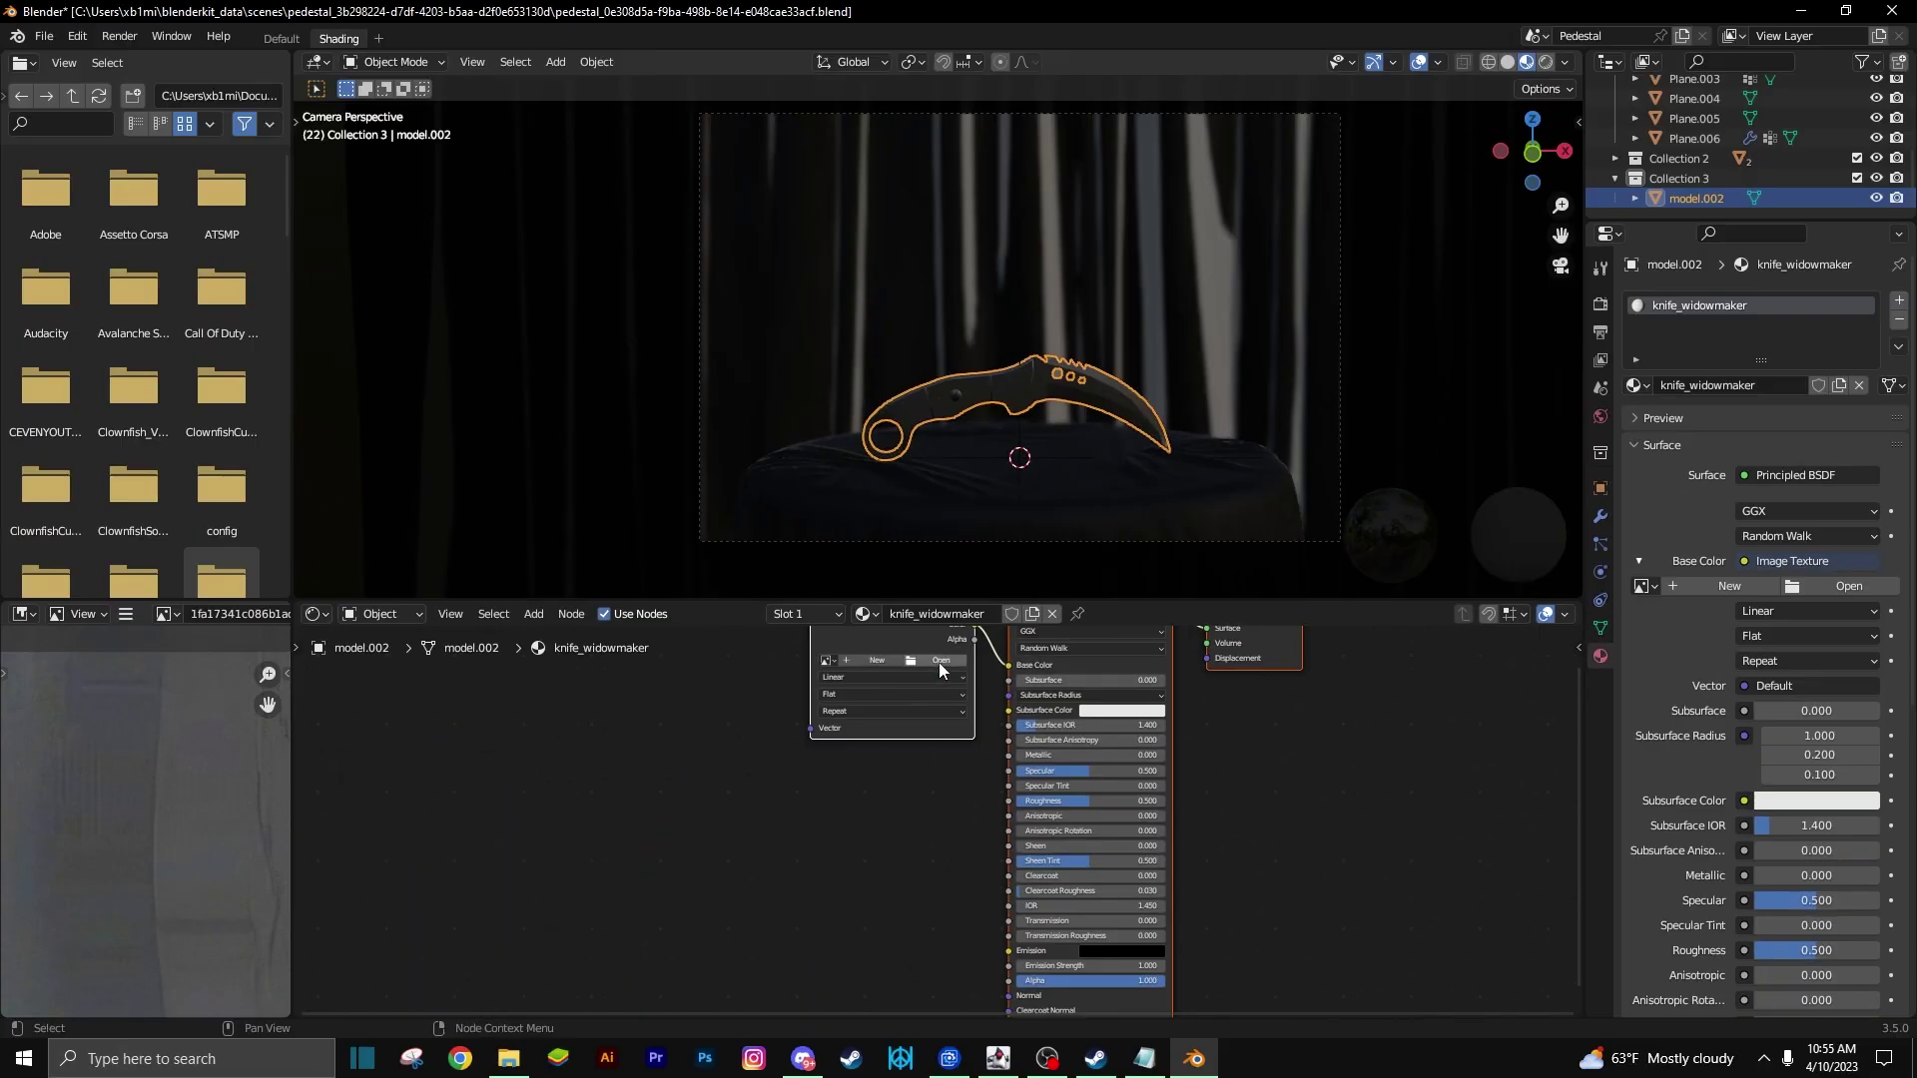
left_click(939, 662)
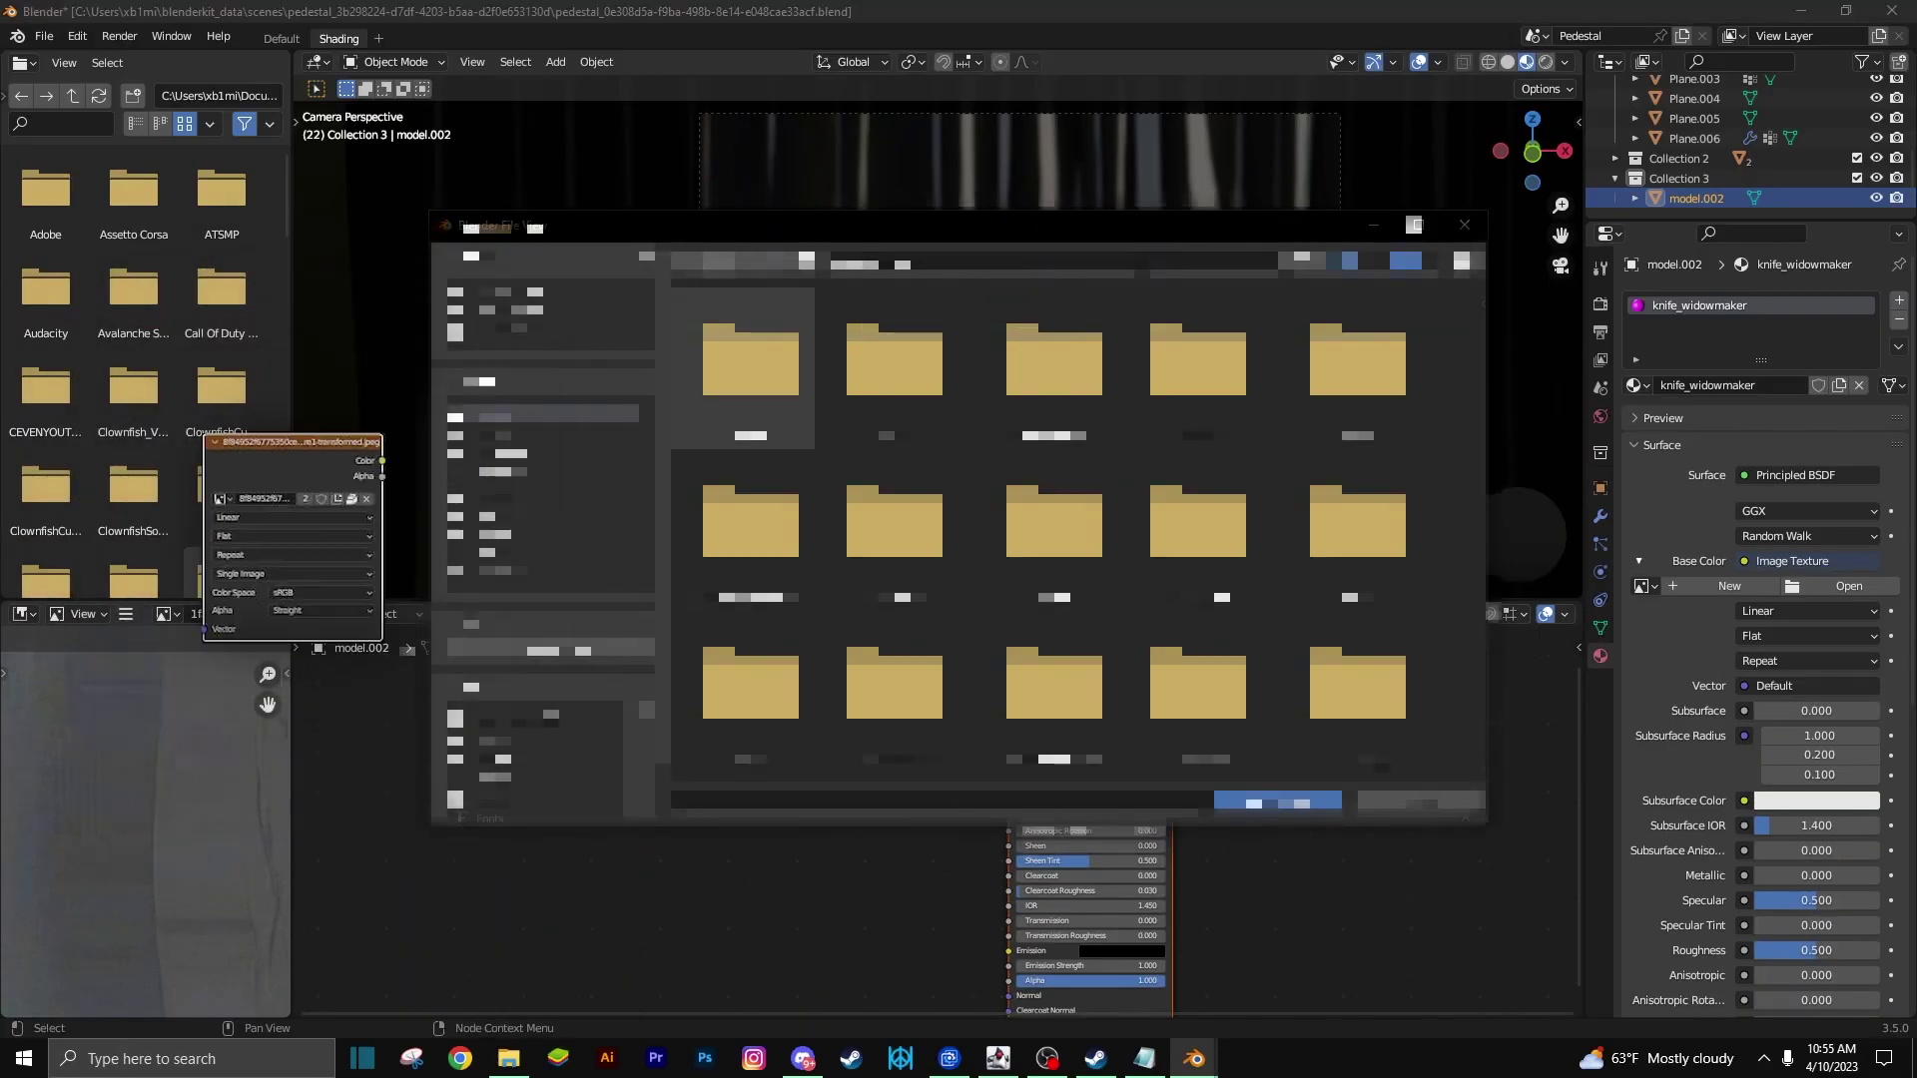
double_click(749, 366)
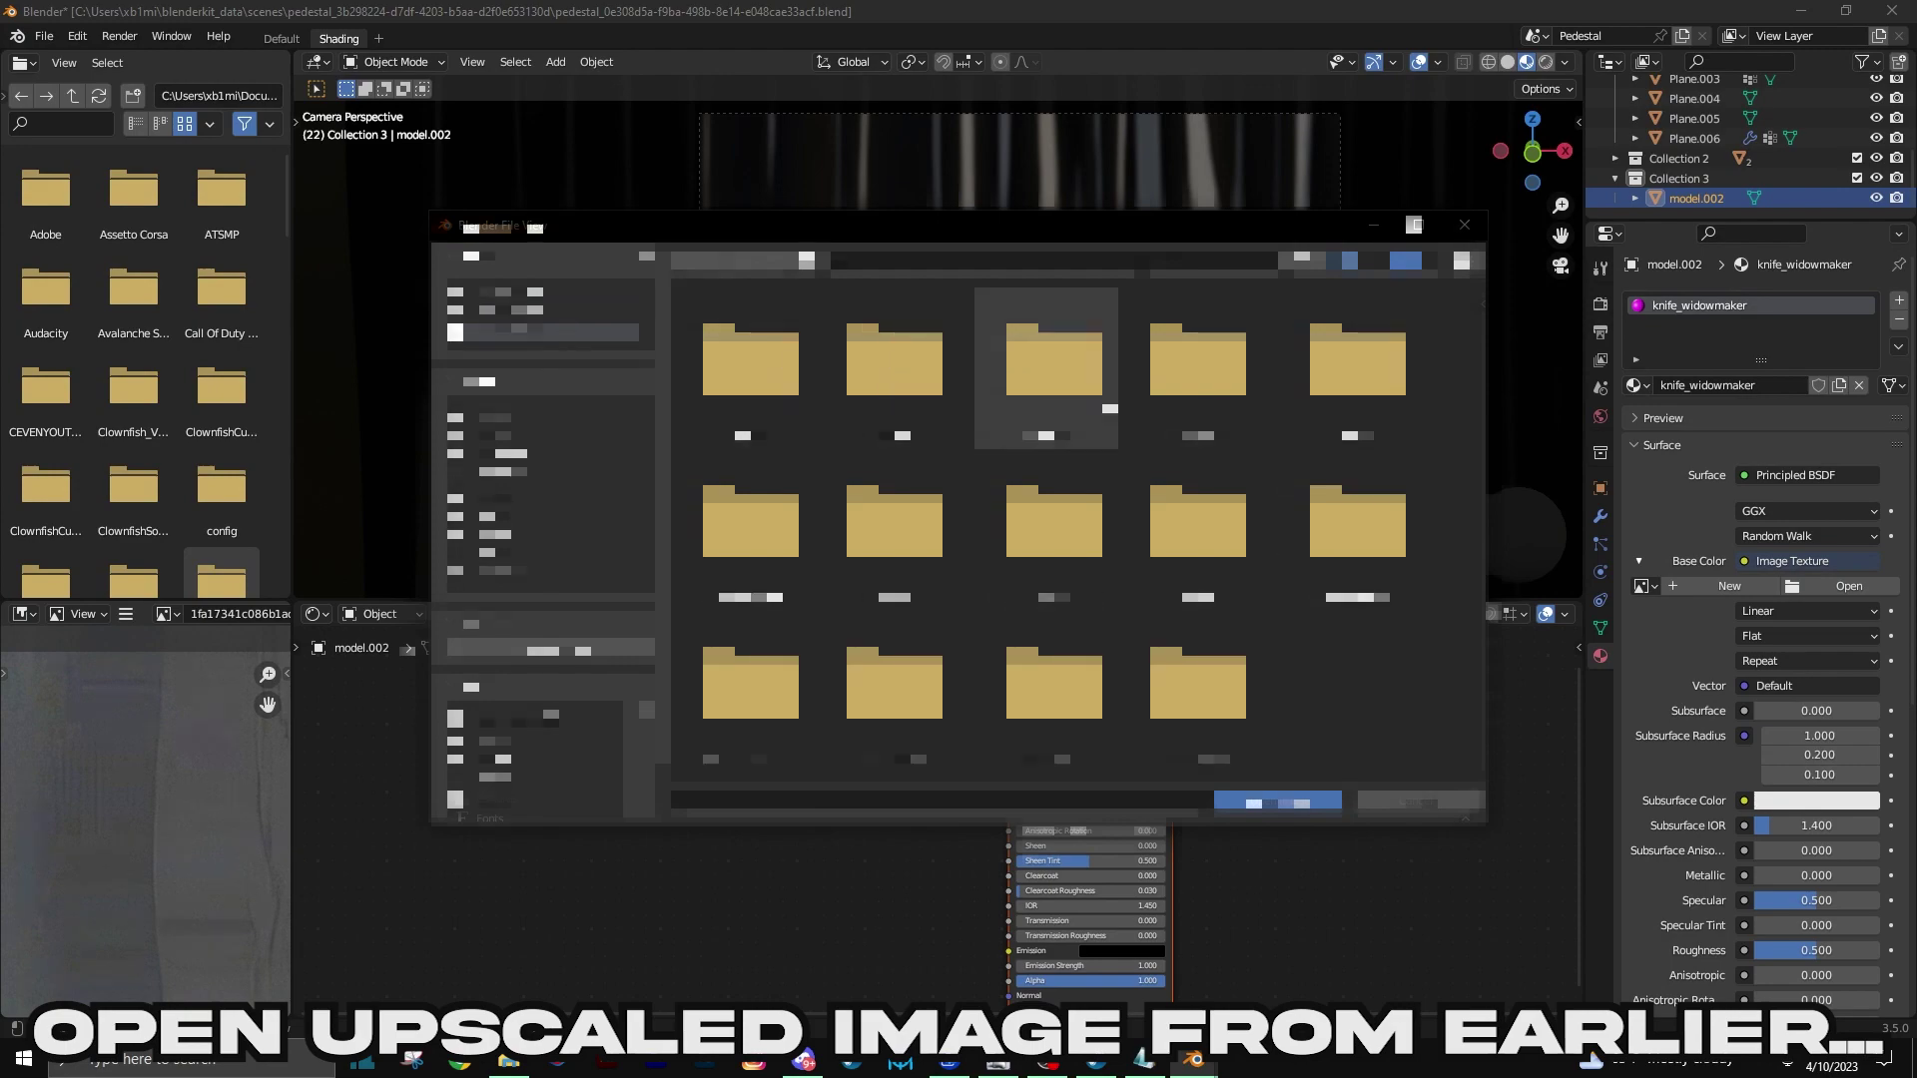
double_click(998, 407)
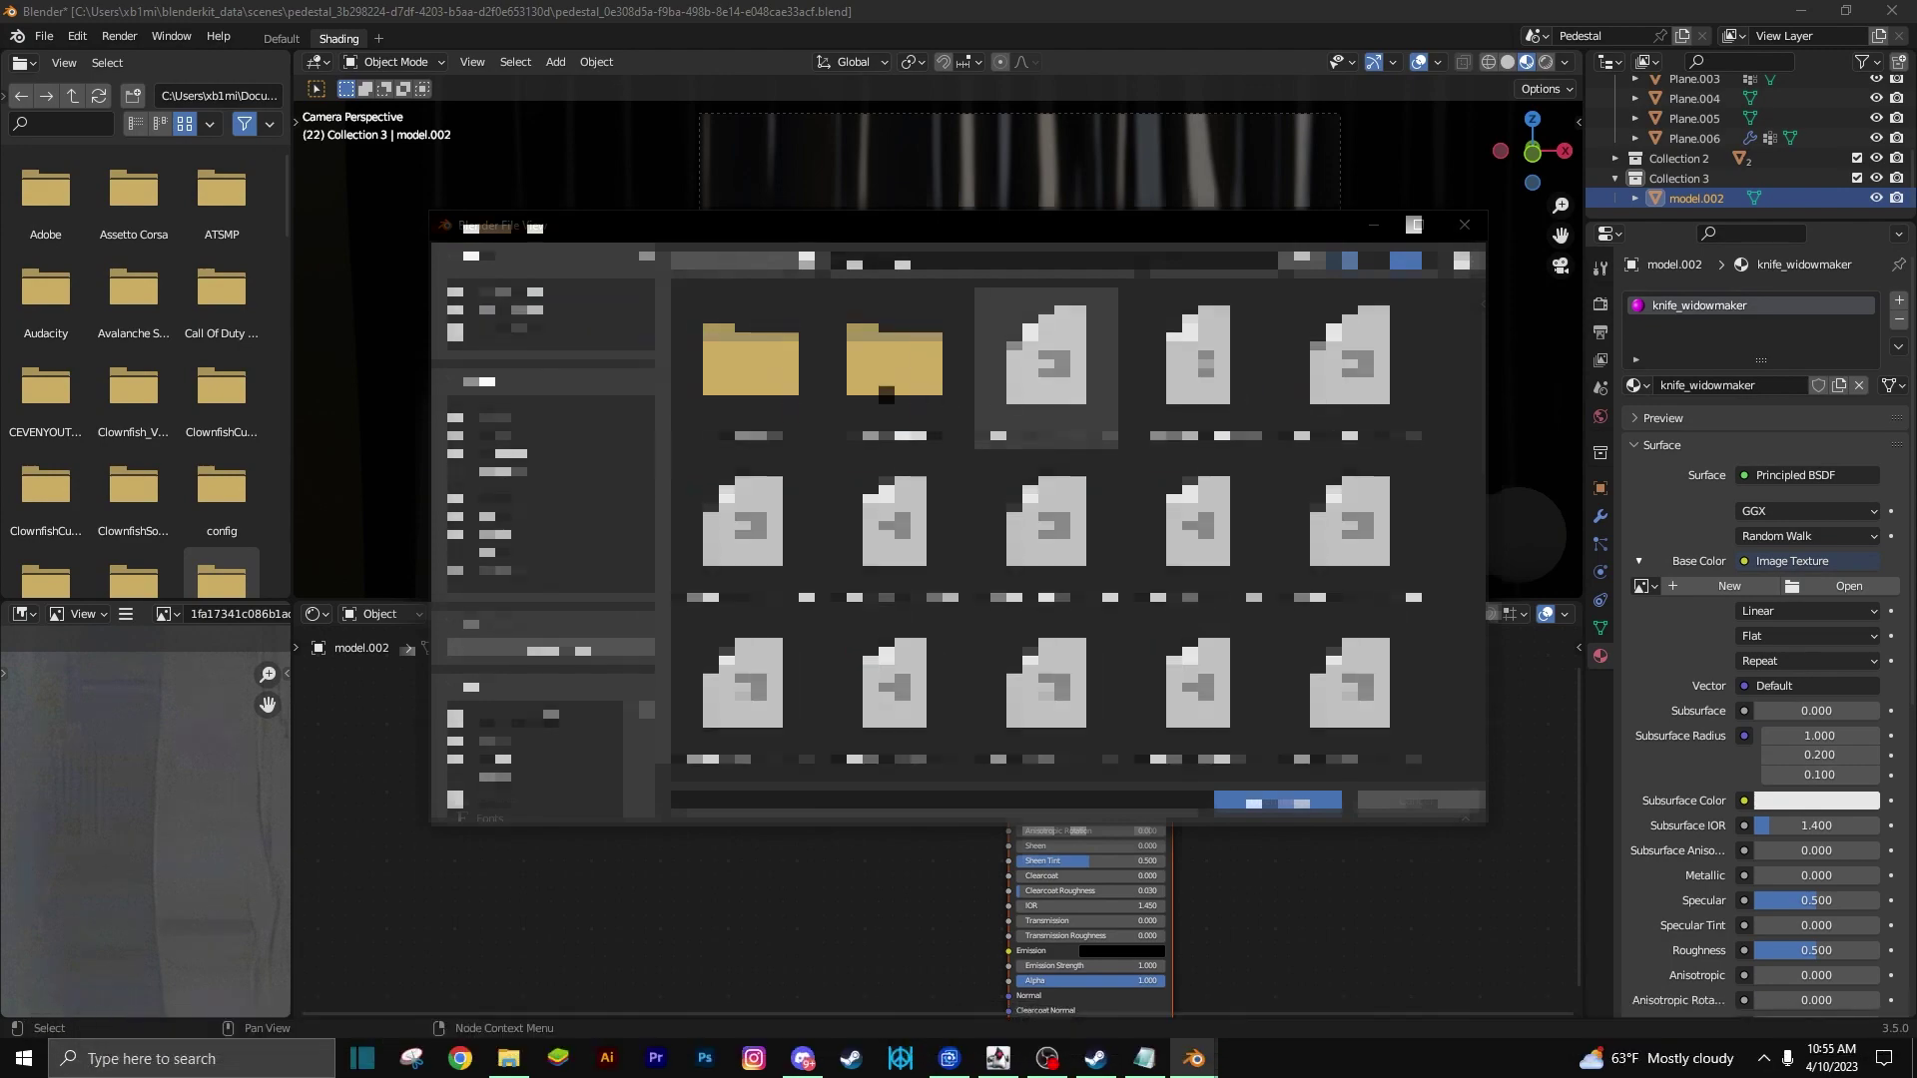
left_click(914, 420)
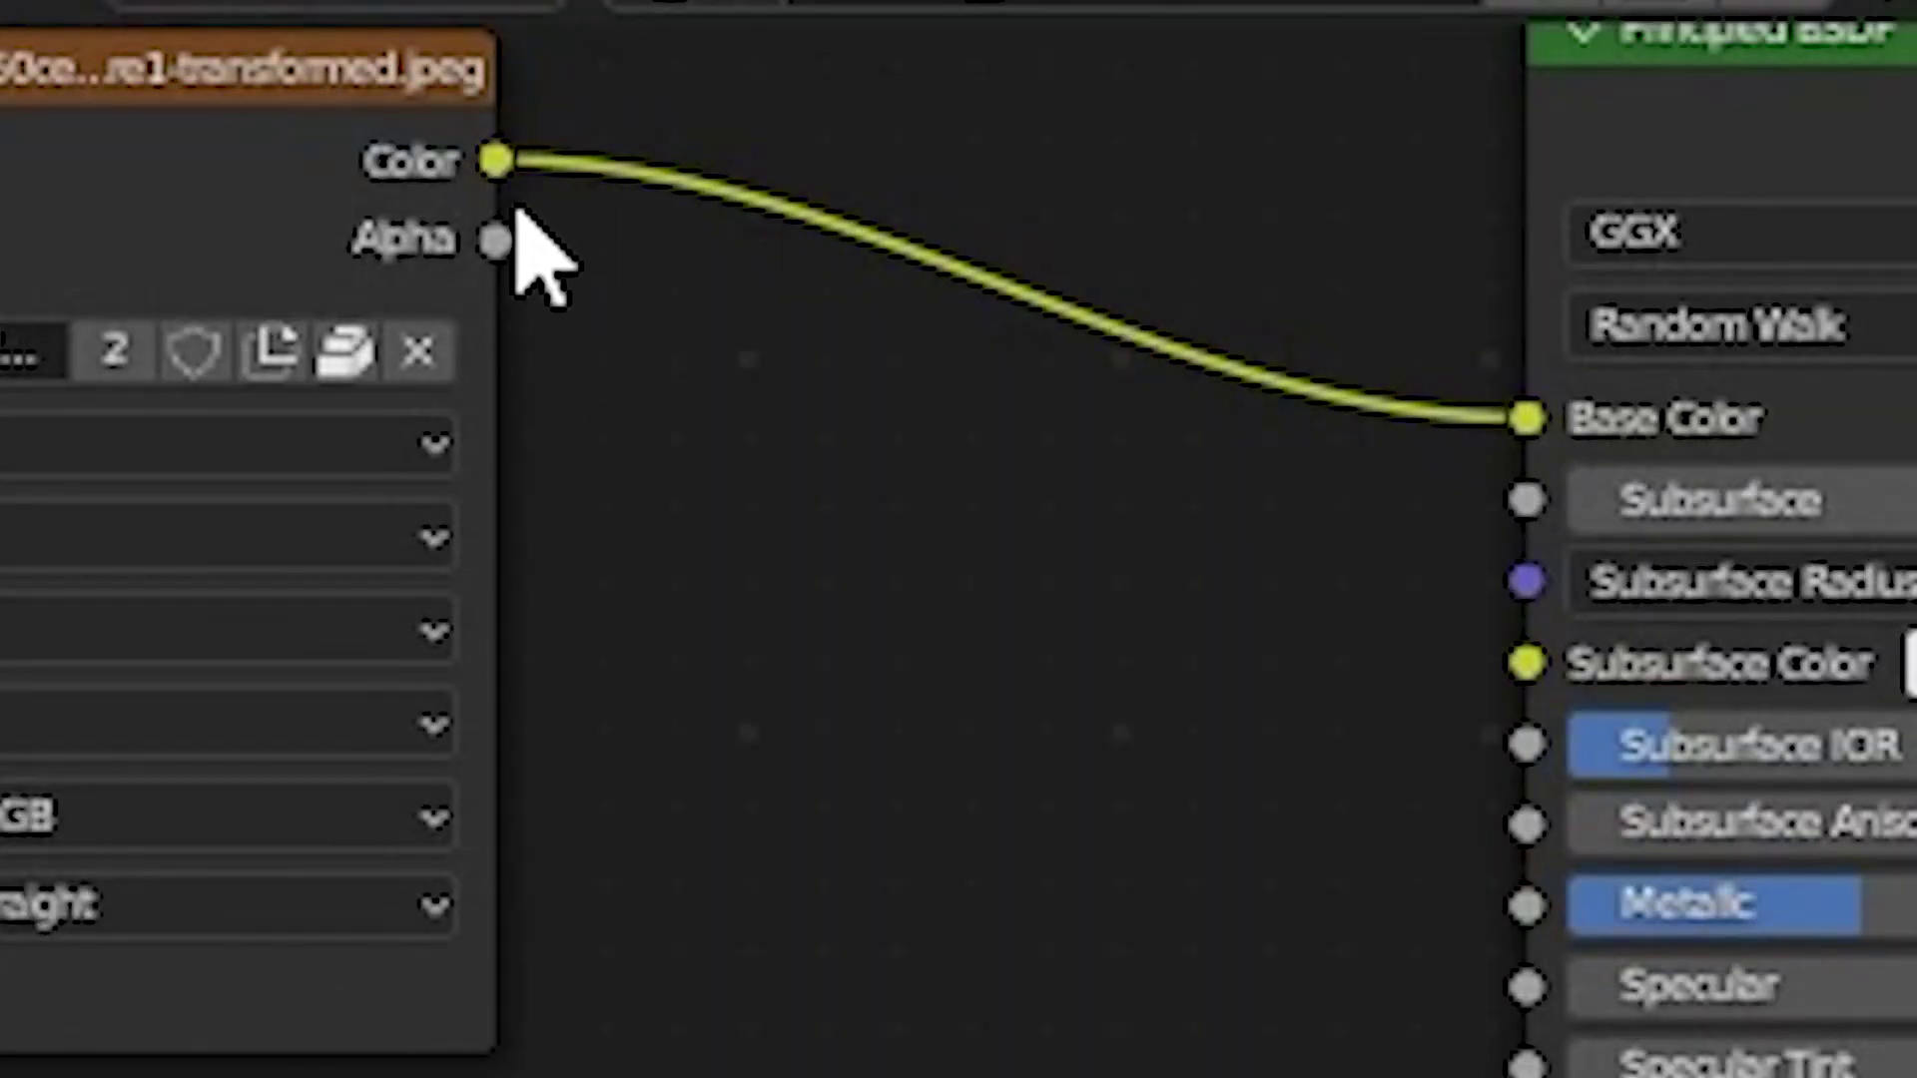
mouse_move(495, 159)
left_mouse_down()
mouse_move(848, 994)
mouse_move(933, 549)
left_mouse_up()
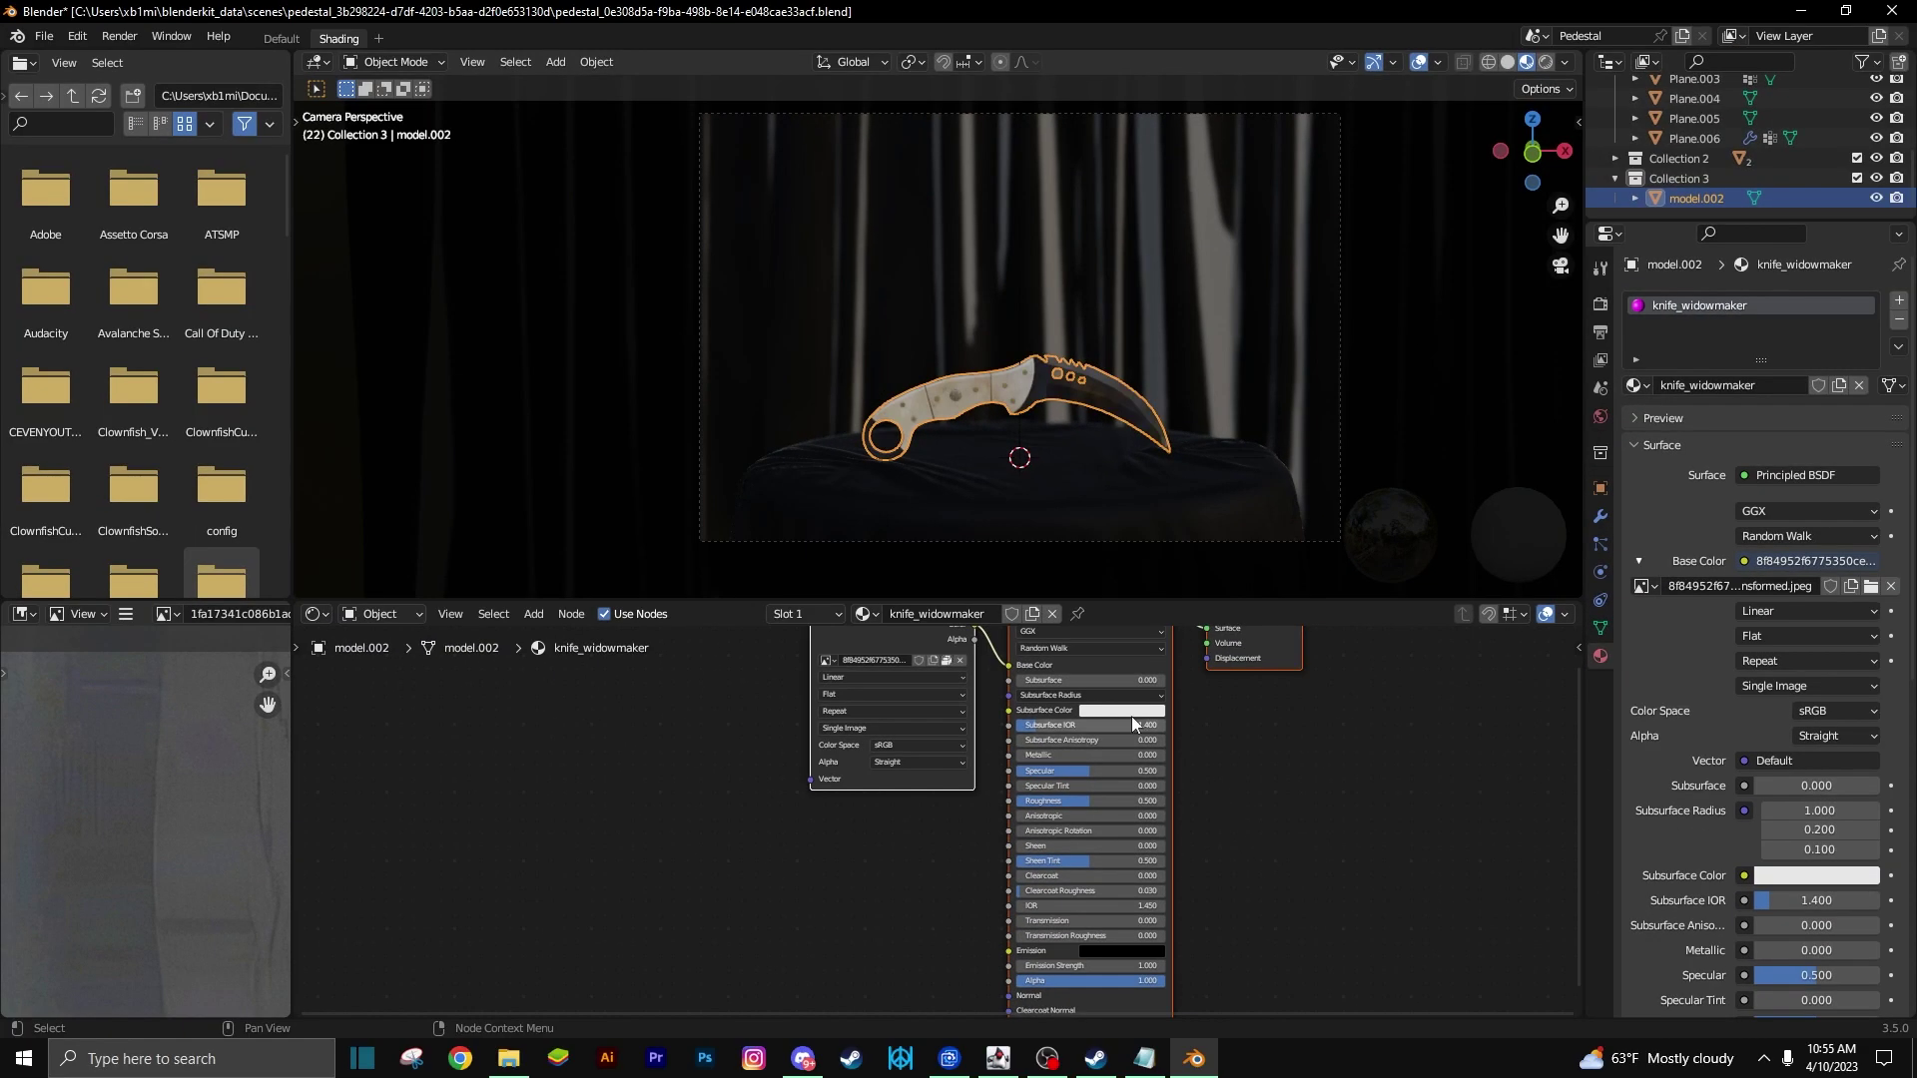
scroll(1016, 411, "up", 3)
scroll(1042, 418, "down", 2)
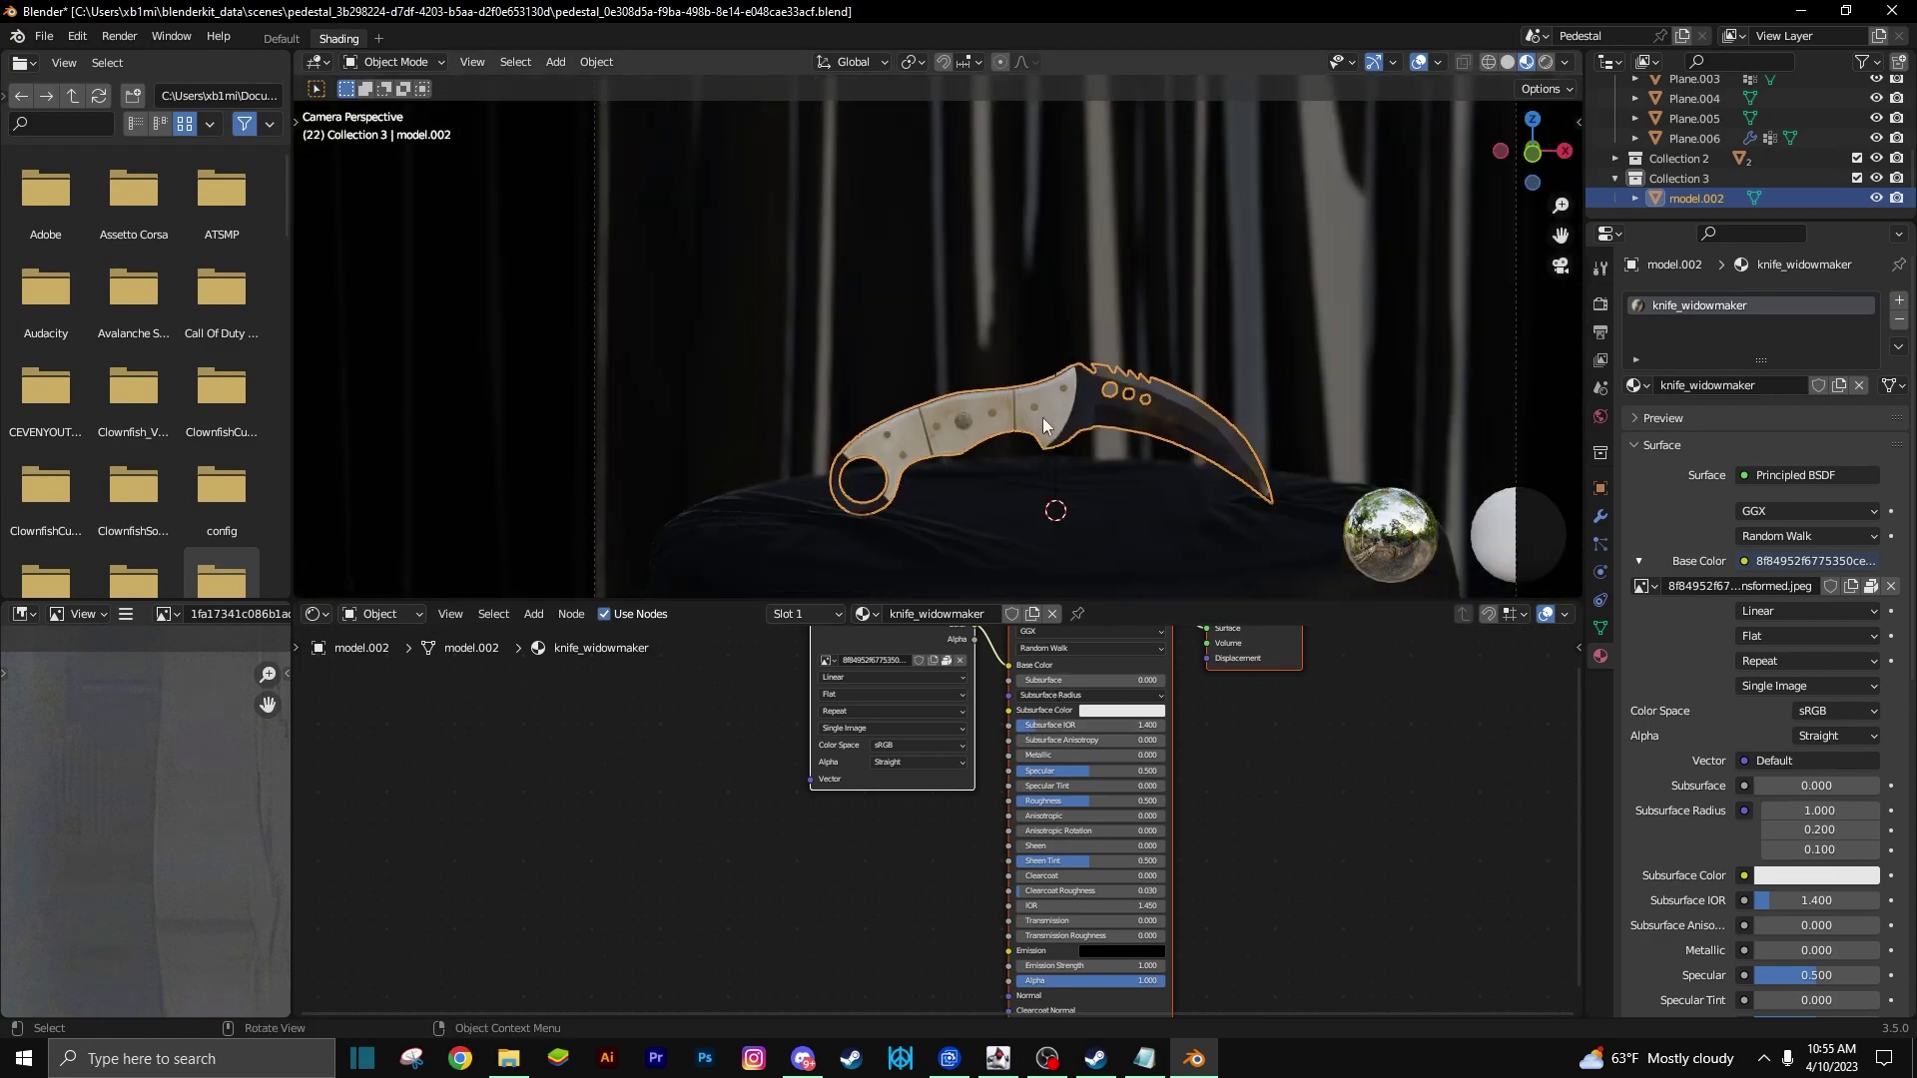
scroll(1171, 499, "down", 2)
scroll(1169, 513, "up", 3)
Set the Principled BSDF Specular and Roughness to 0 and Metallic to about 0.605.
double_click(1098, 770)
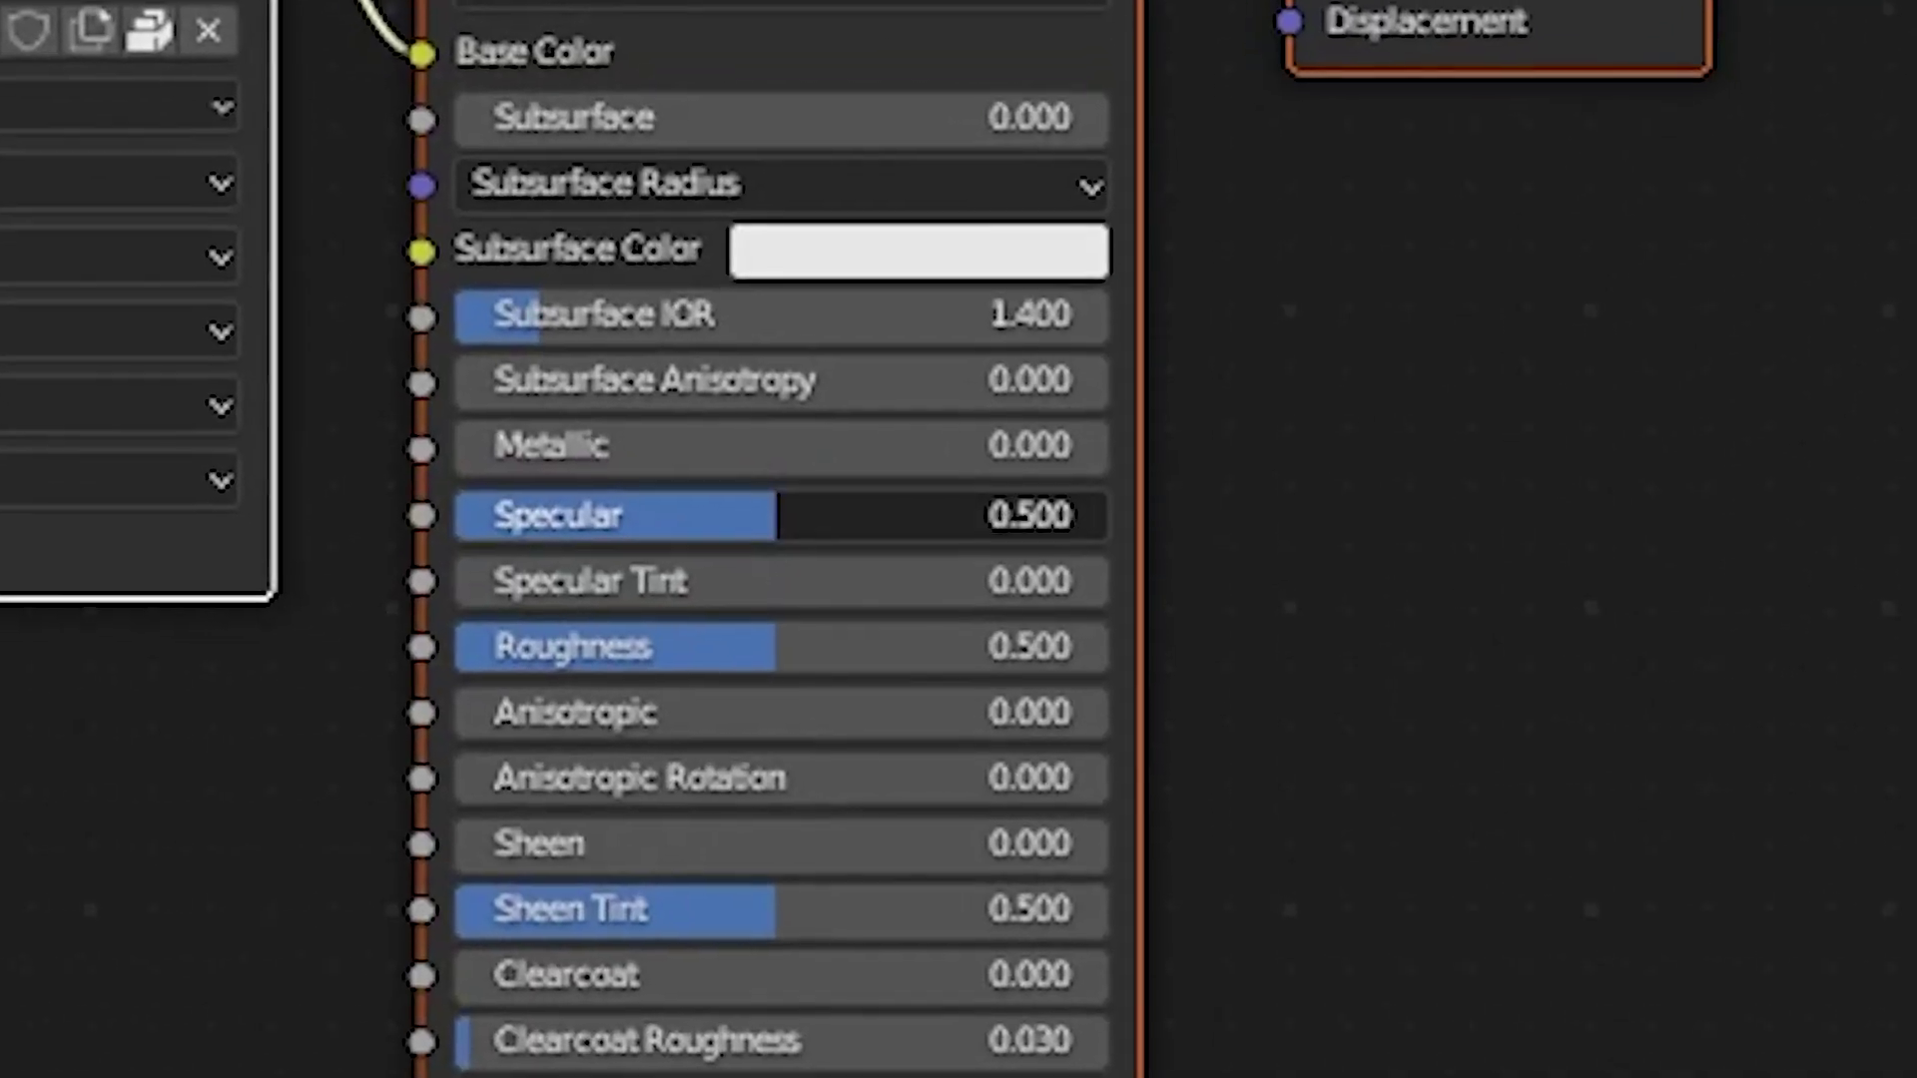
type("0")
key("Return")
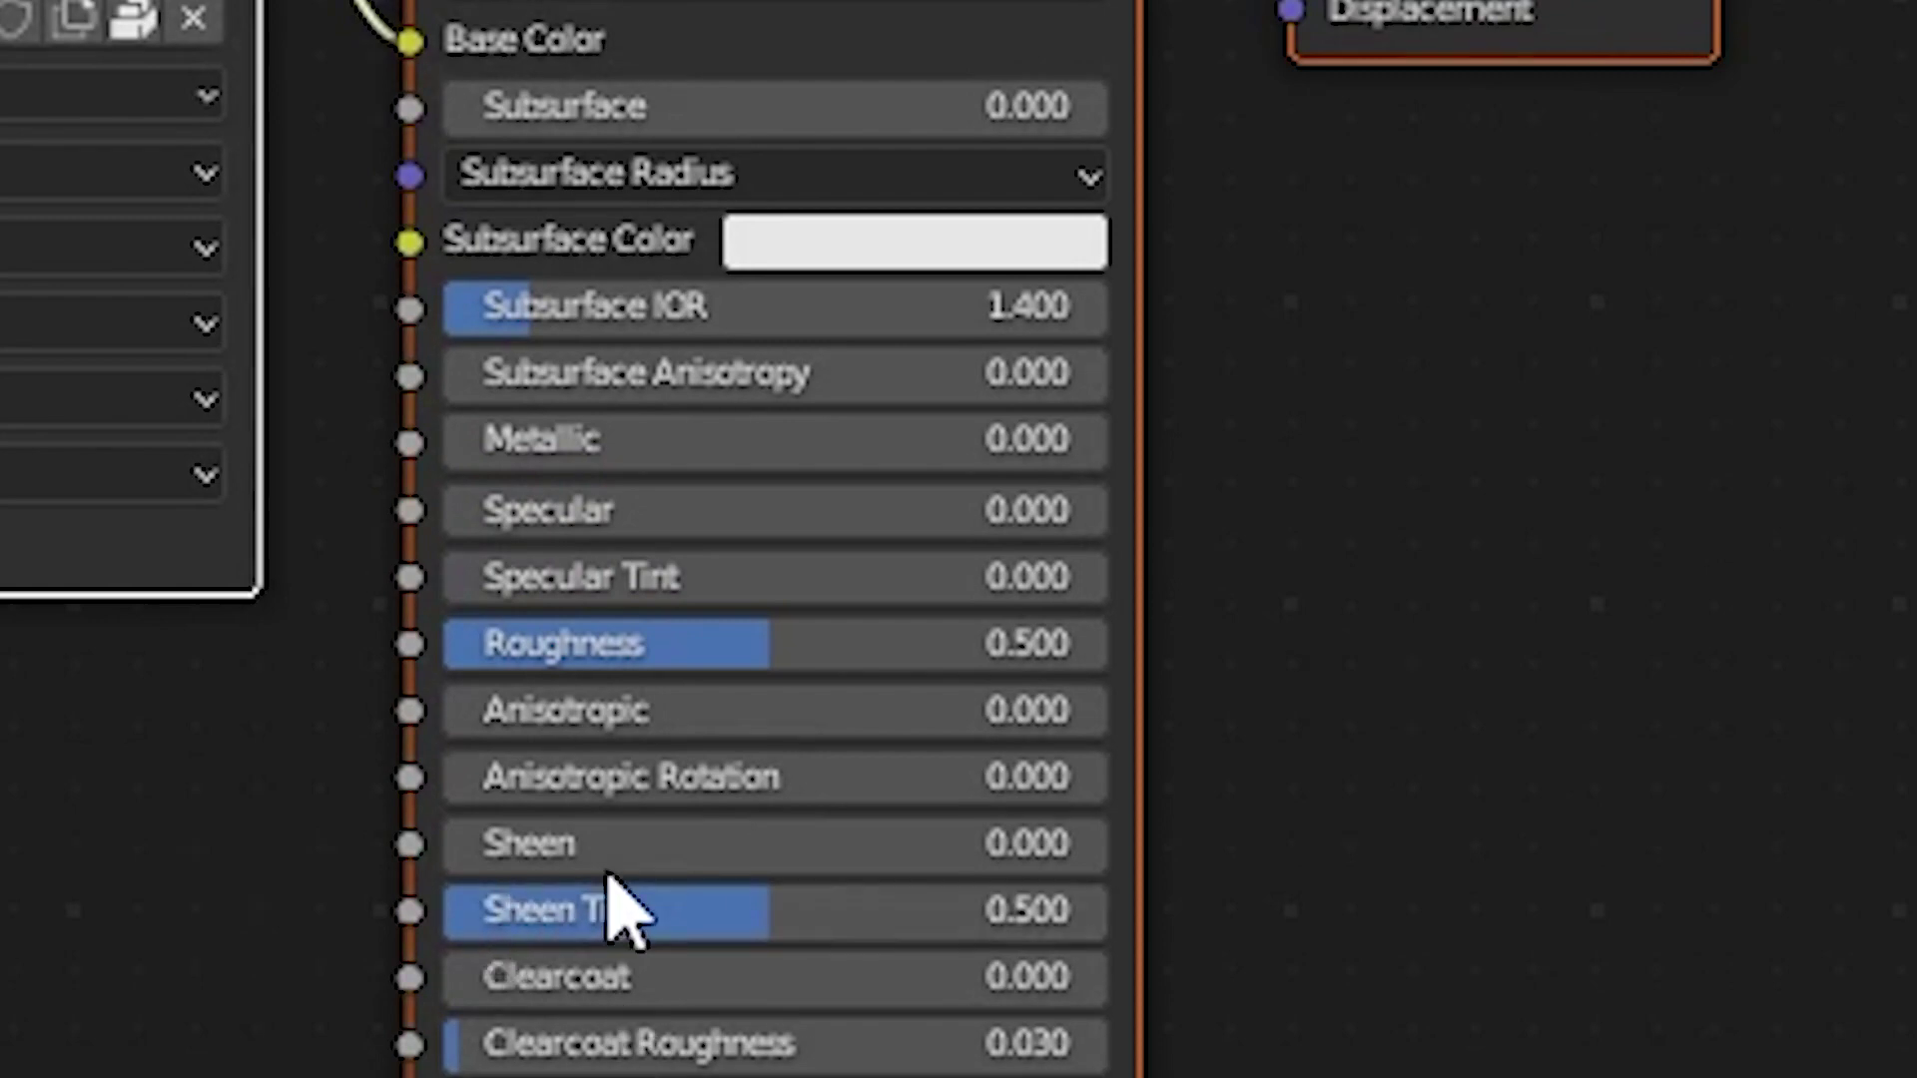
left_click_drag(735, 643, 444, 642)
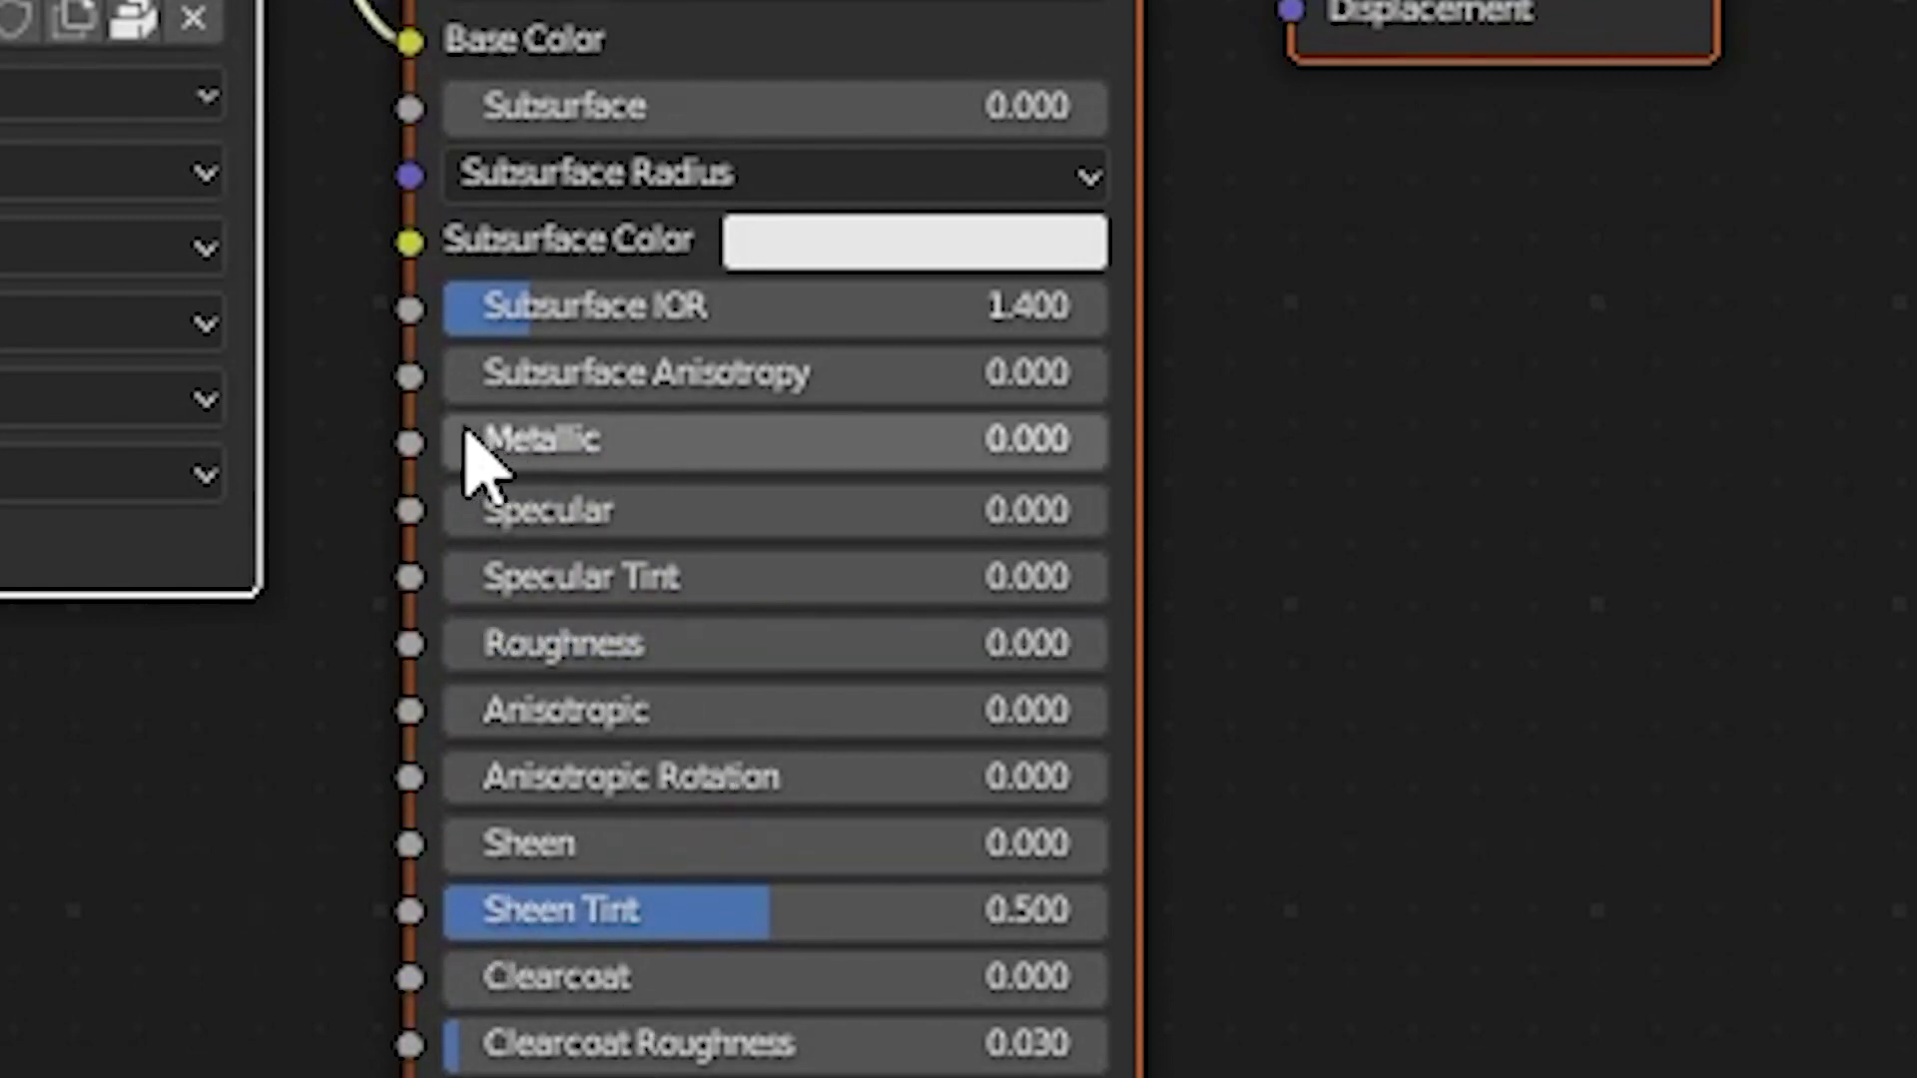
left_click_drag(466, 436, 569, 439)
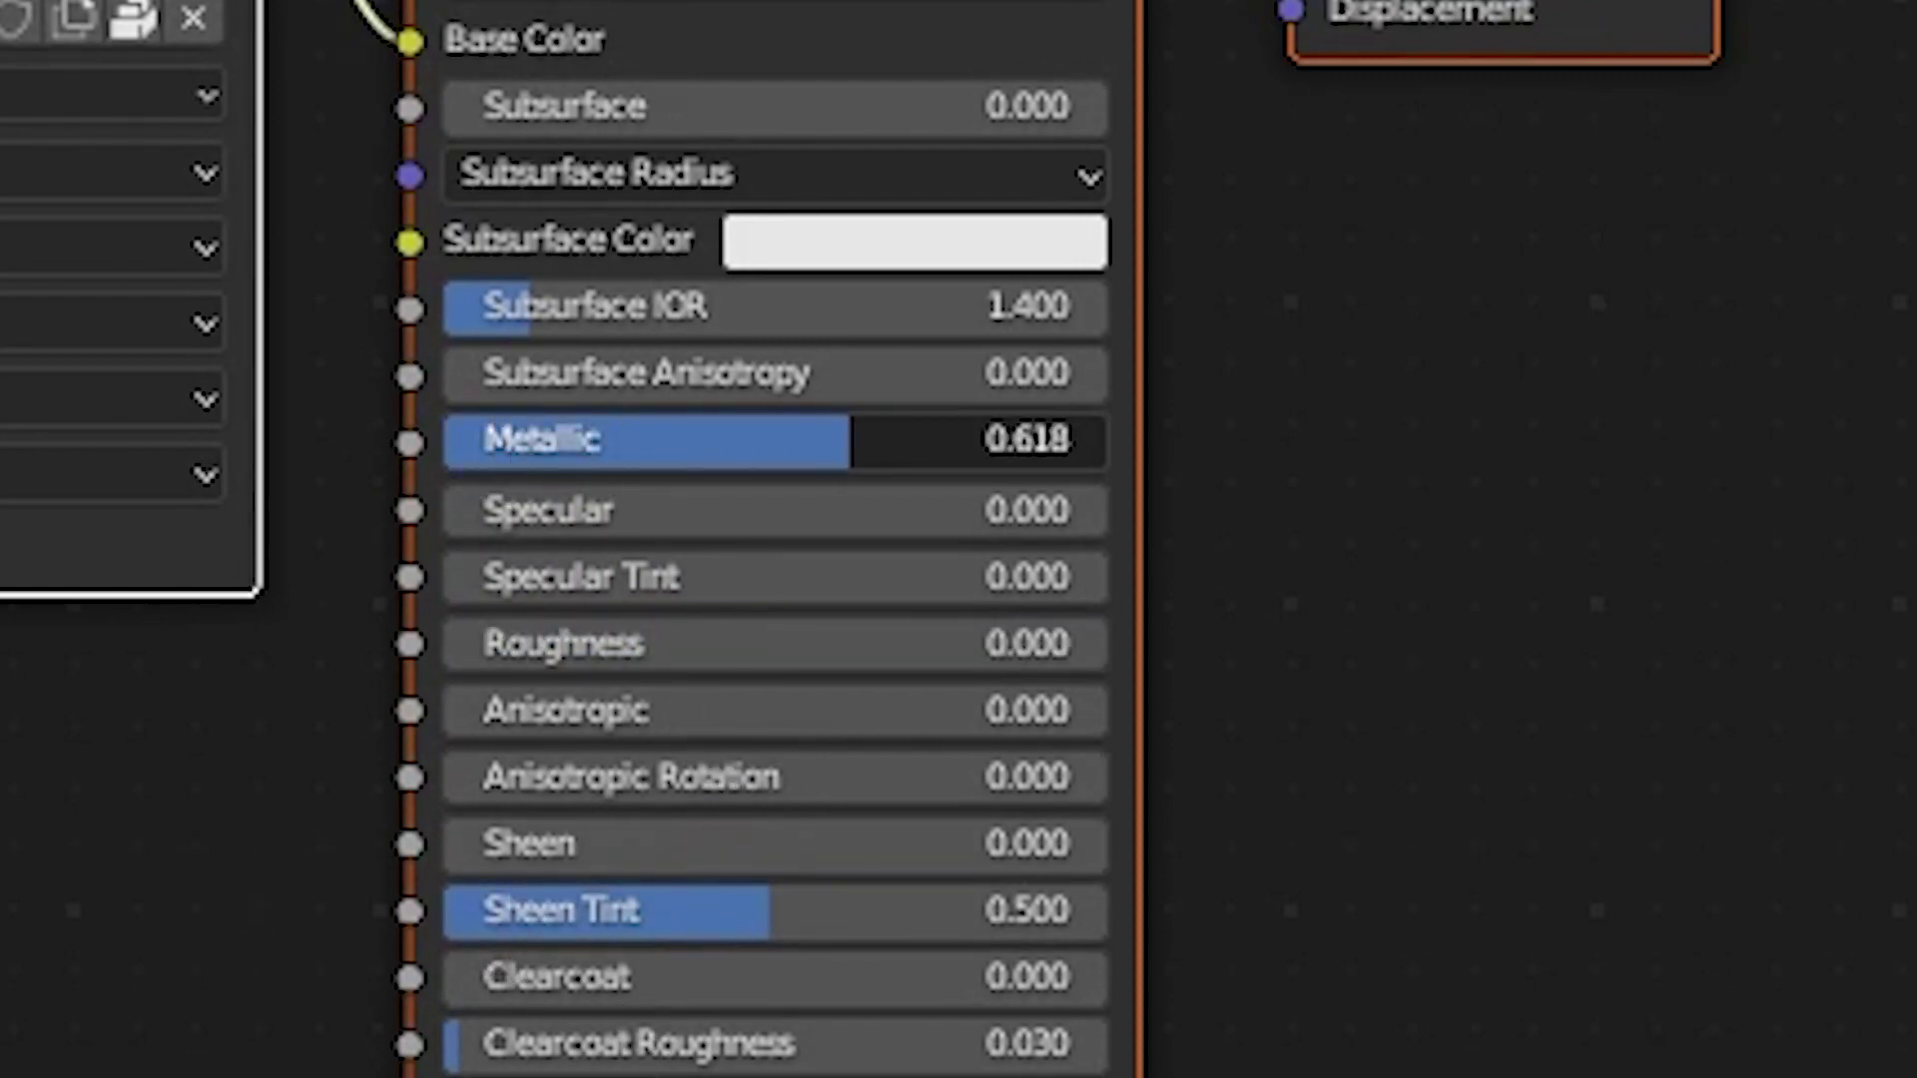
left_click_drag(849, 438, 840, 440)
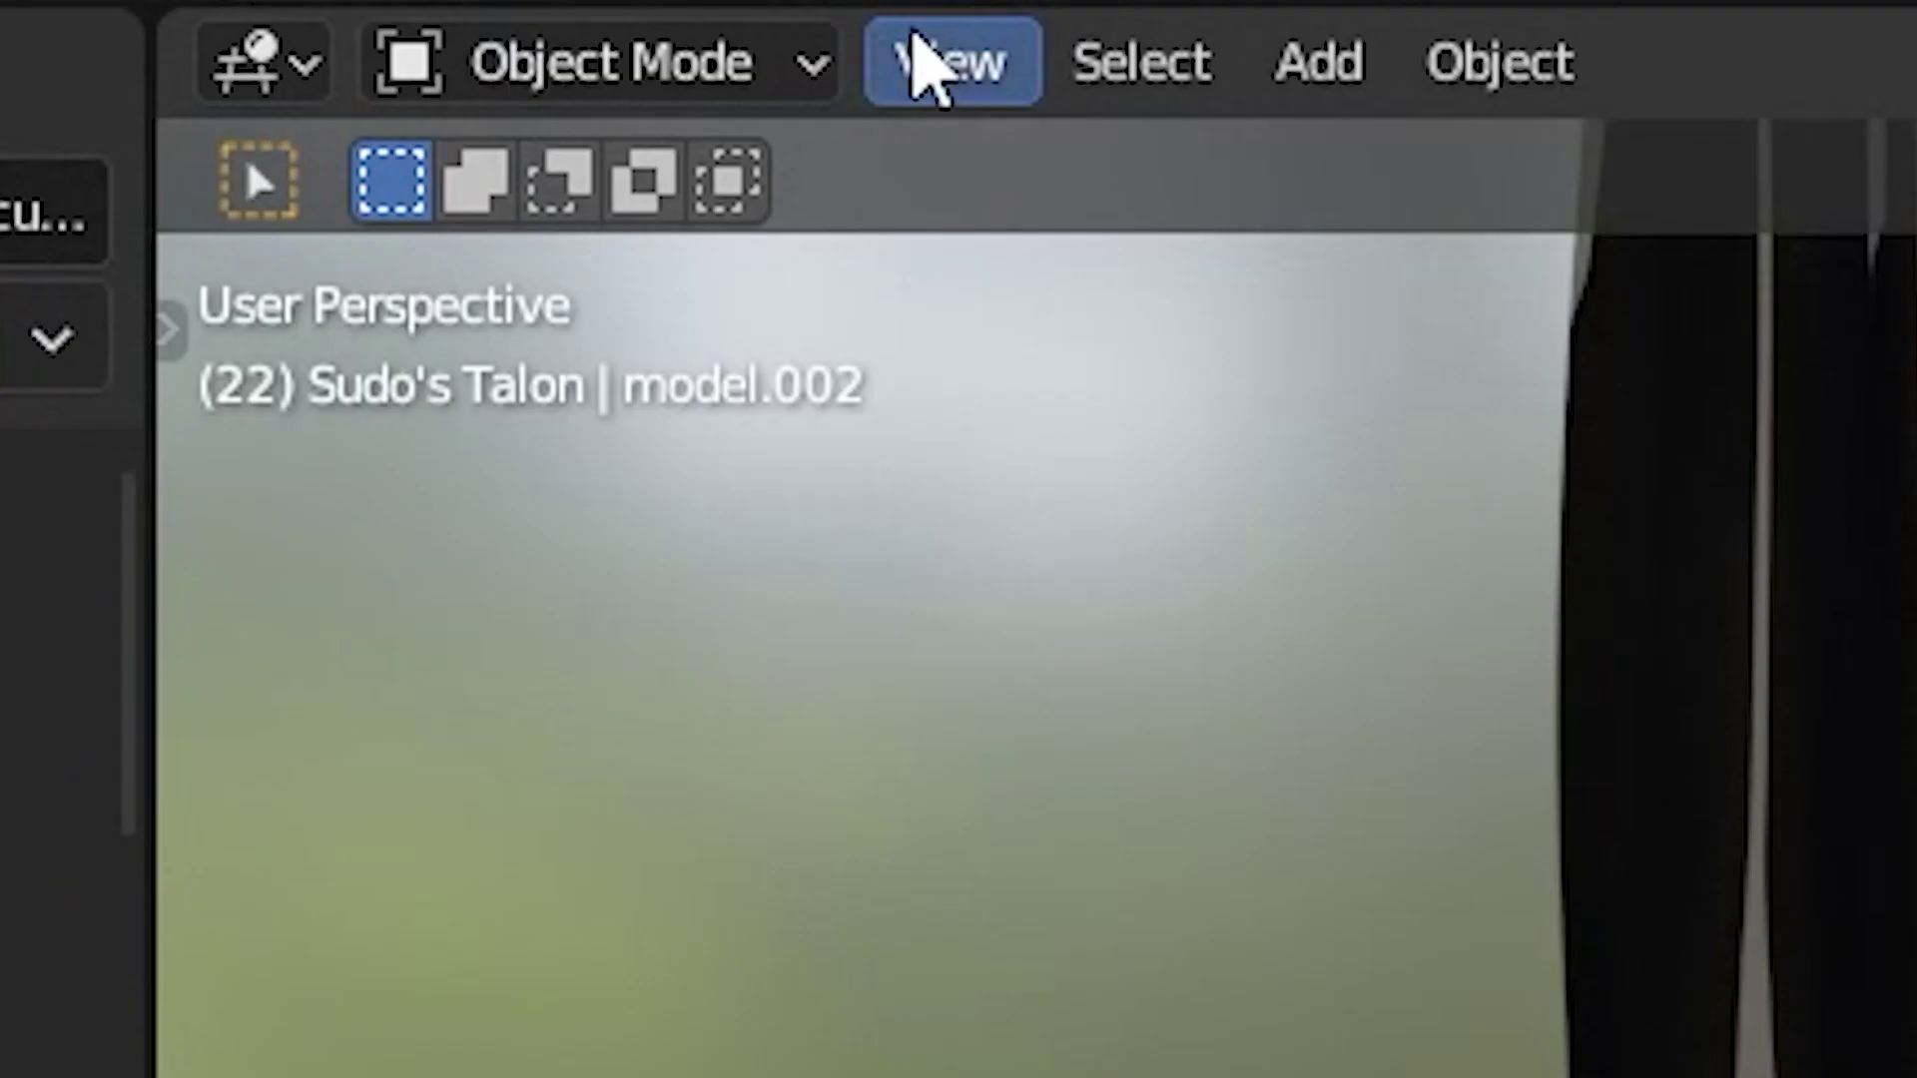
Make the active object the scene camera, move it to frame the knife, and render a still image.
left_click(472, 61)
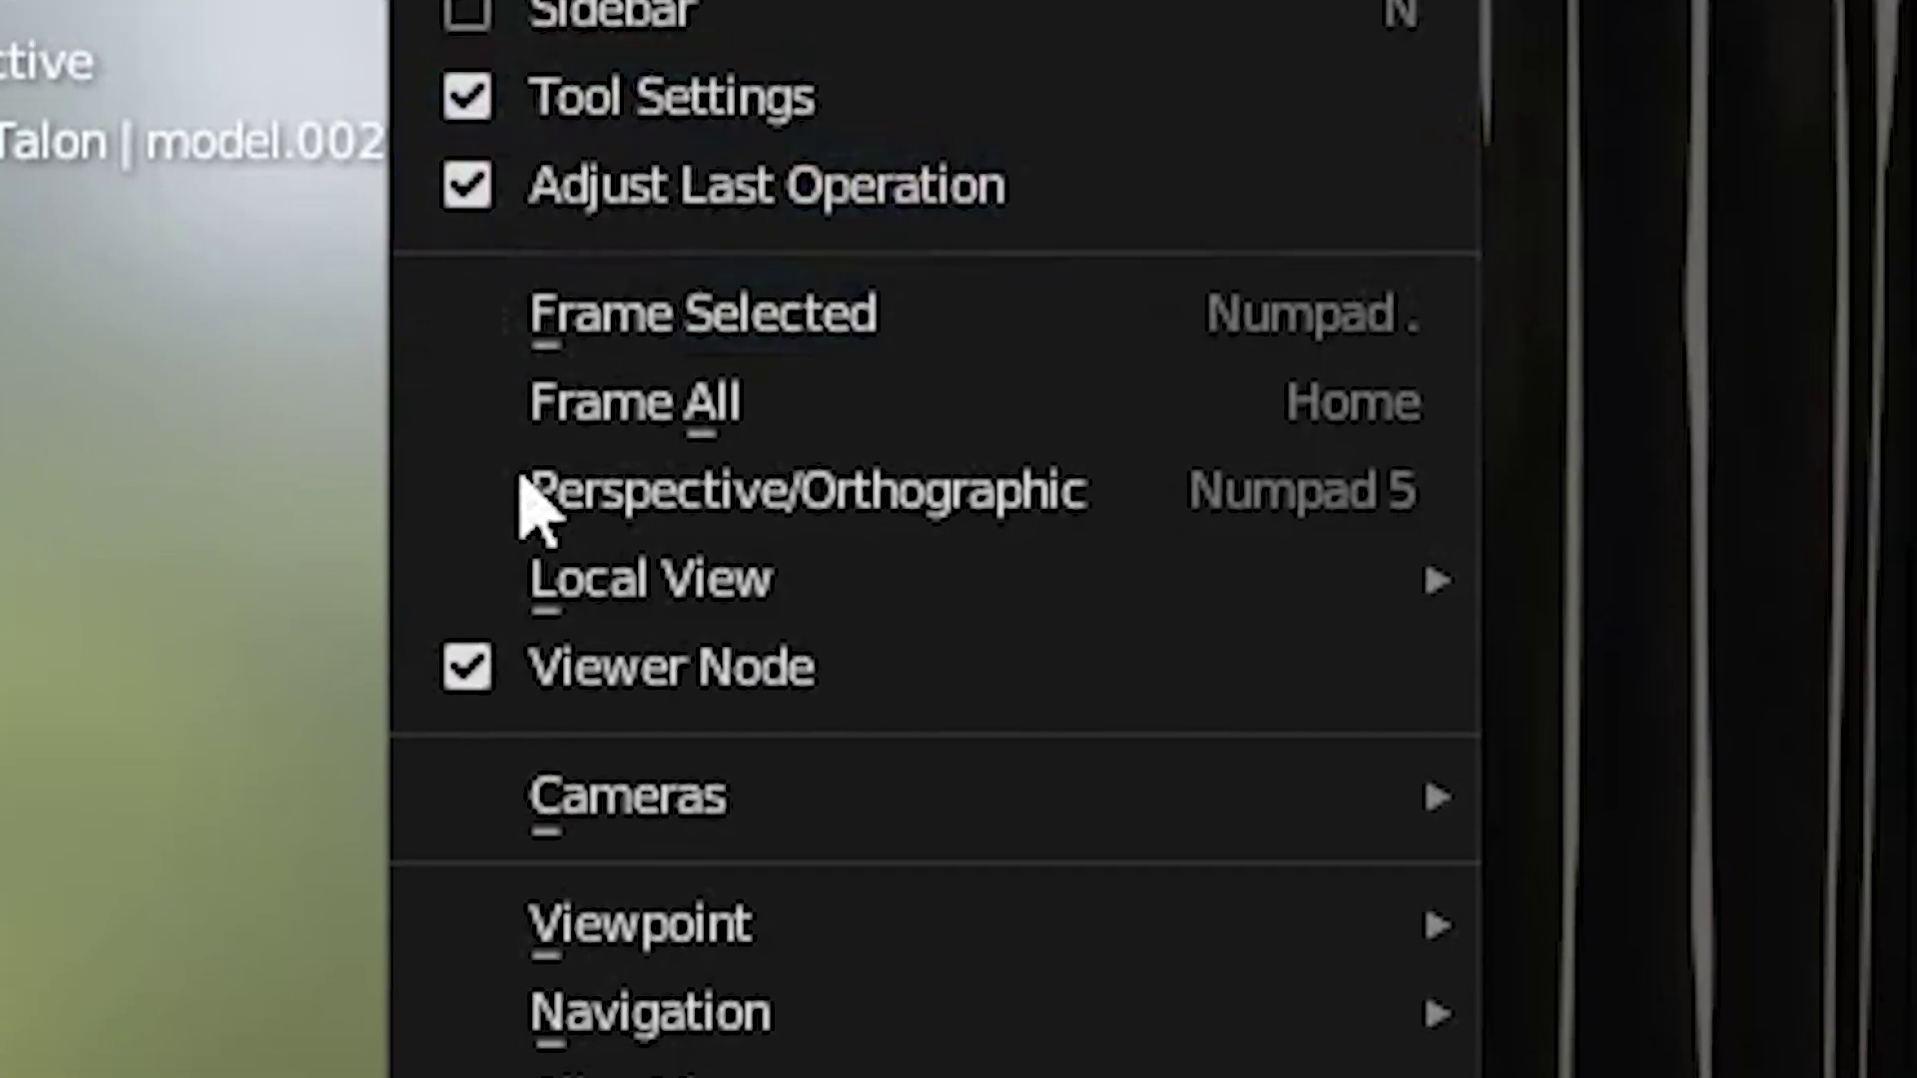
mouse_move(524, 546)
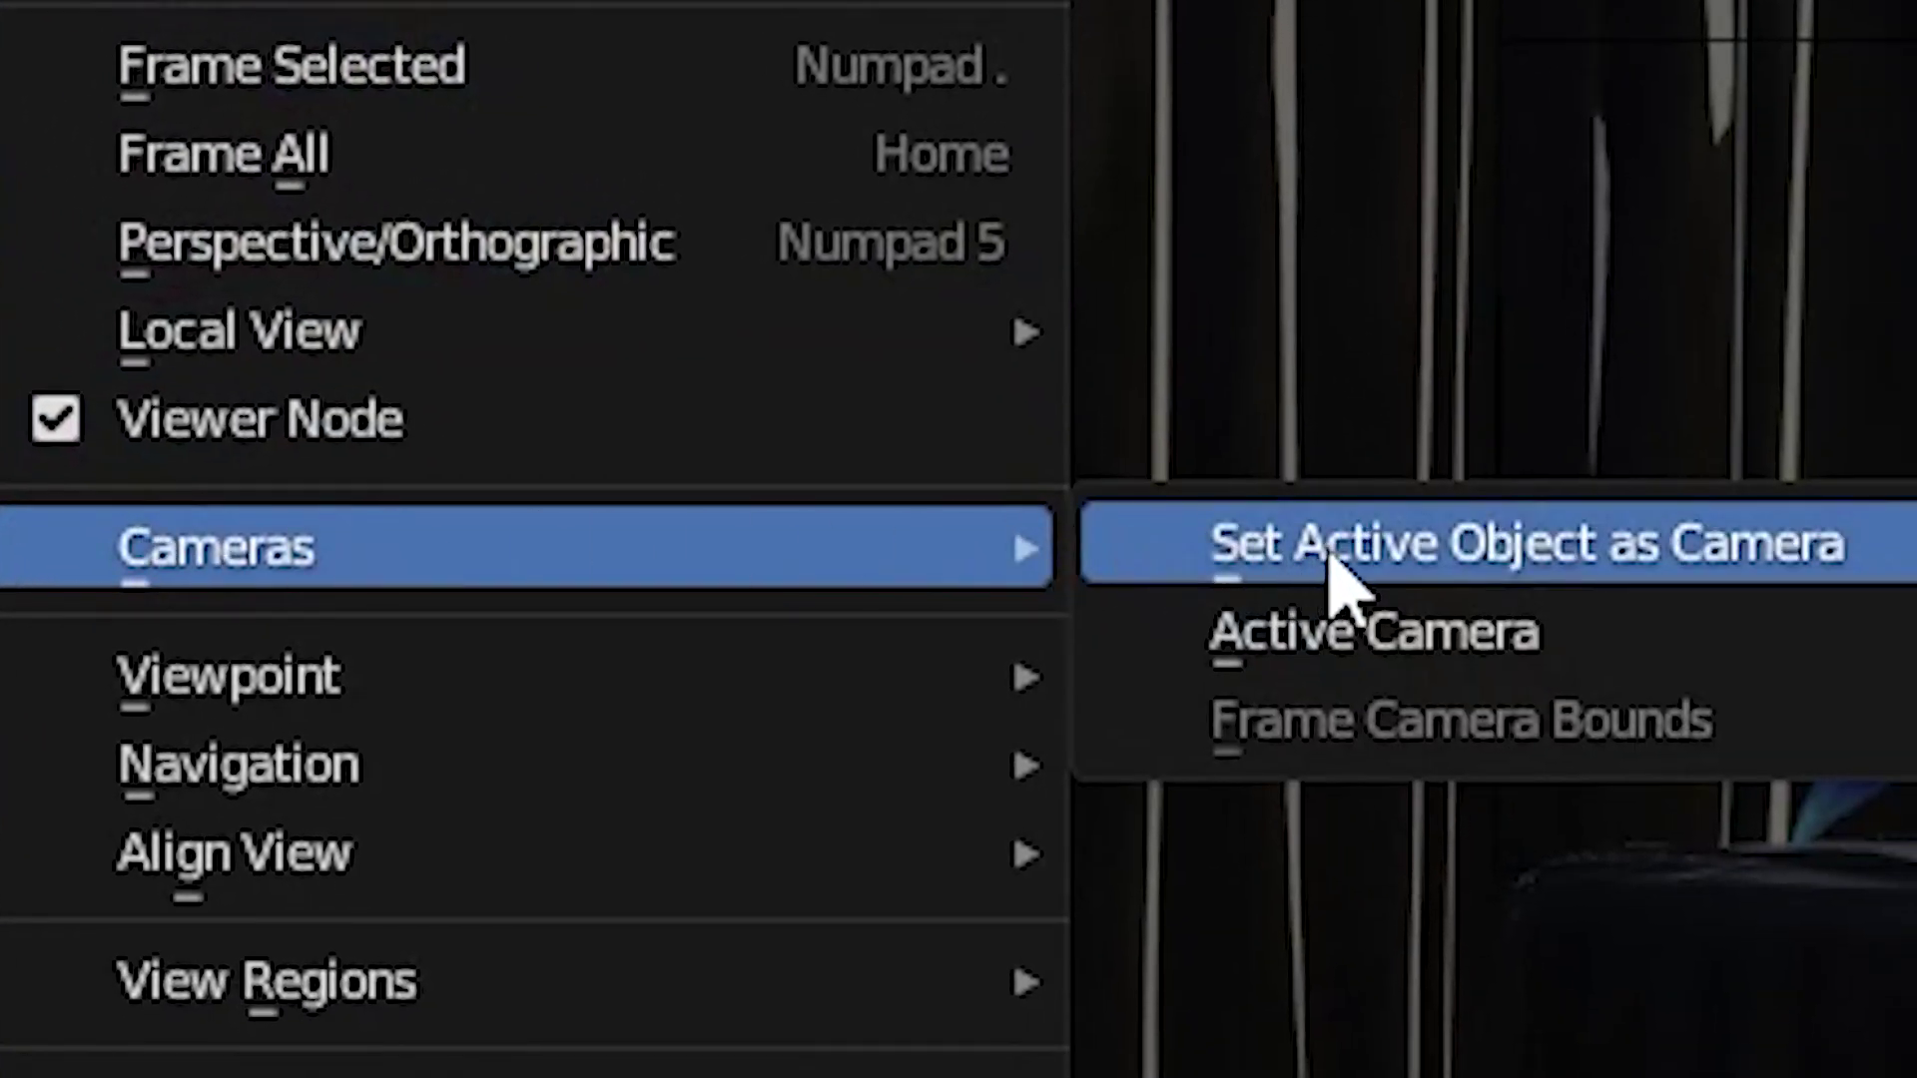
left_click(1322, 630)
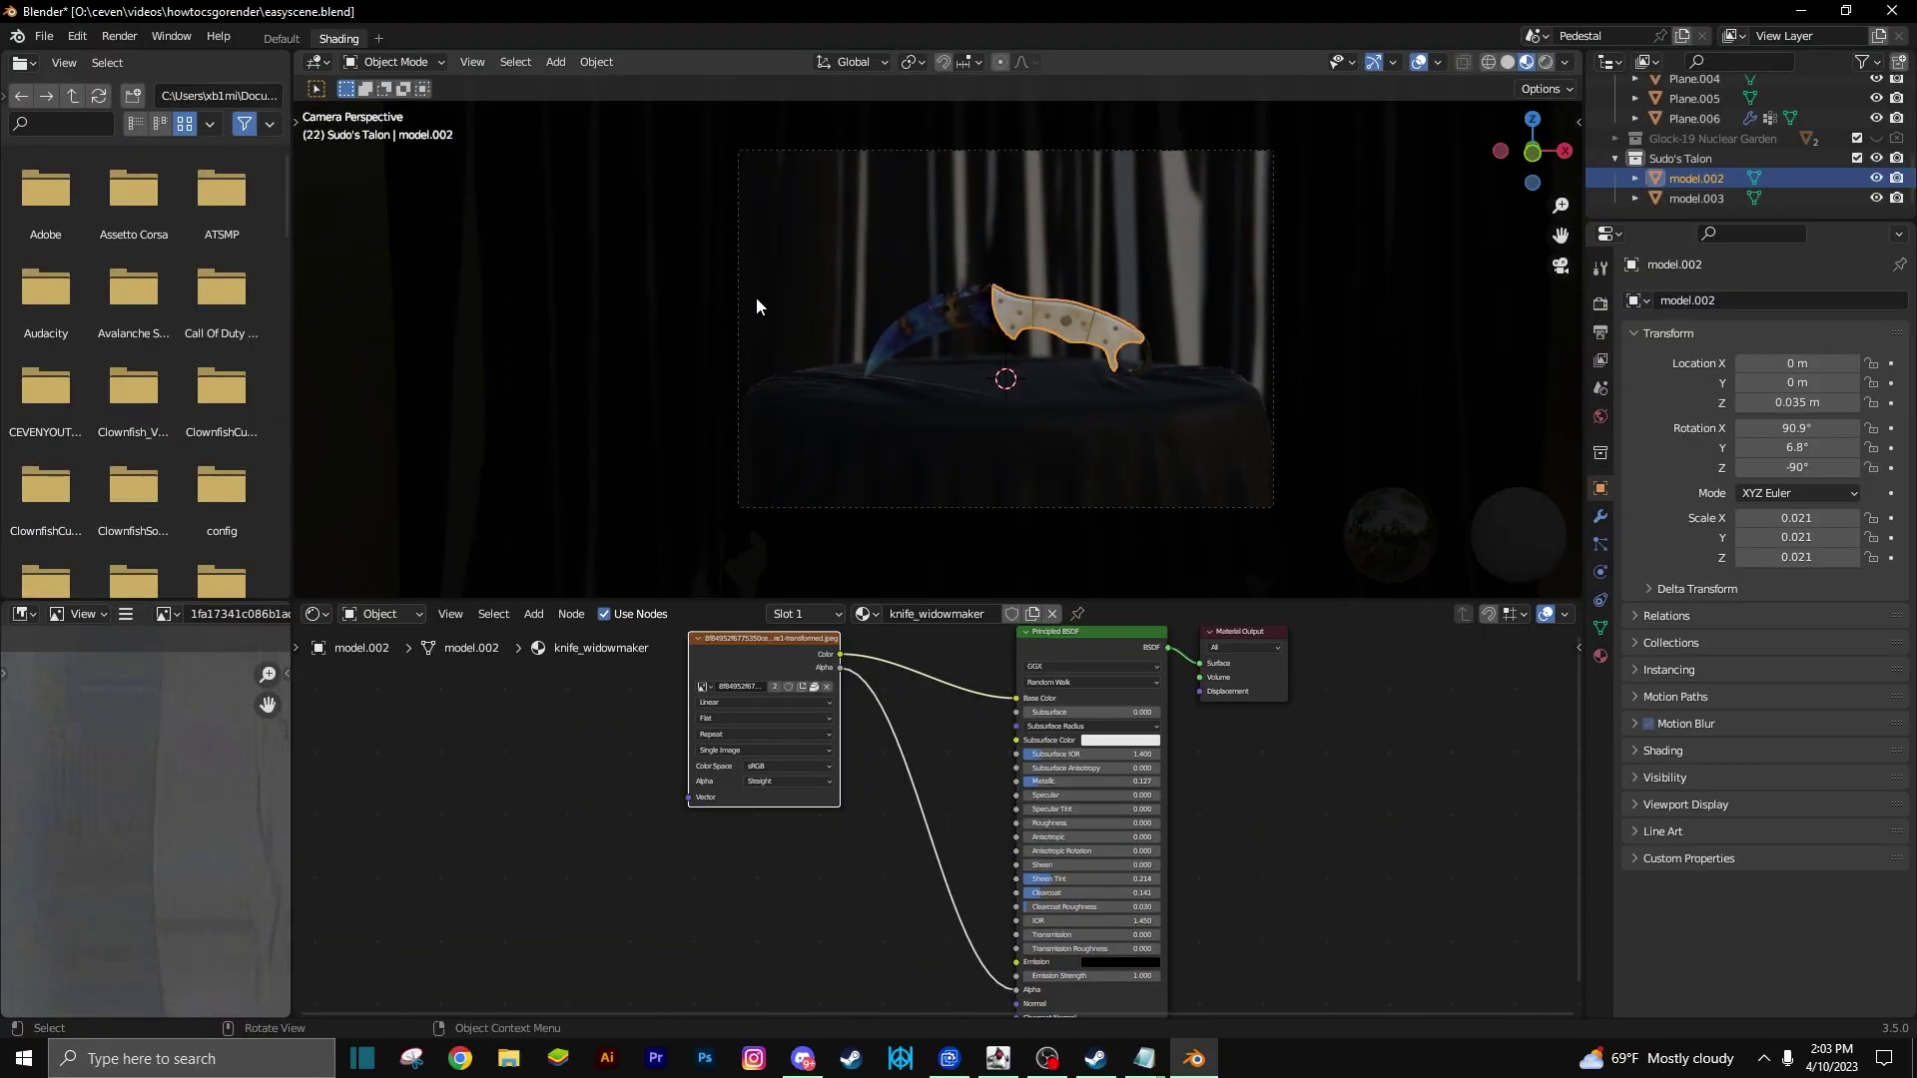
left_click(1267, 344)
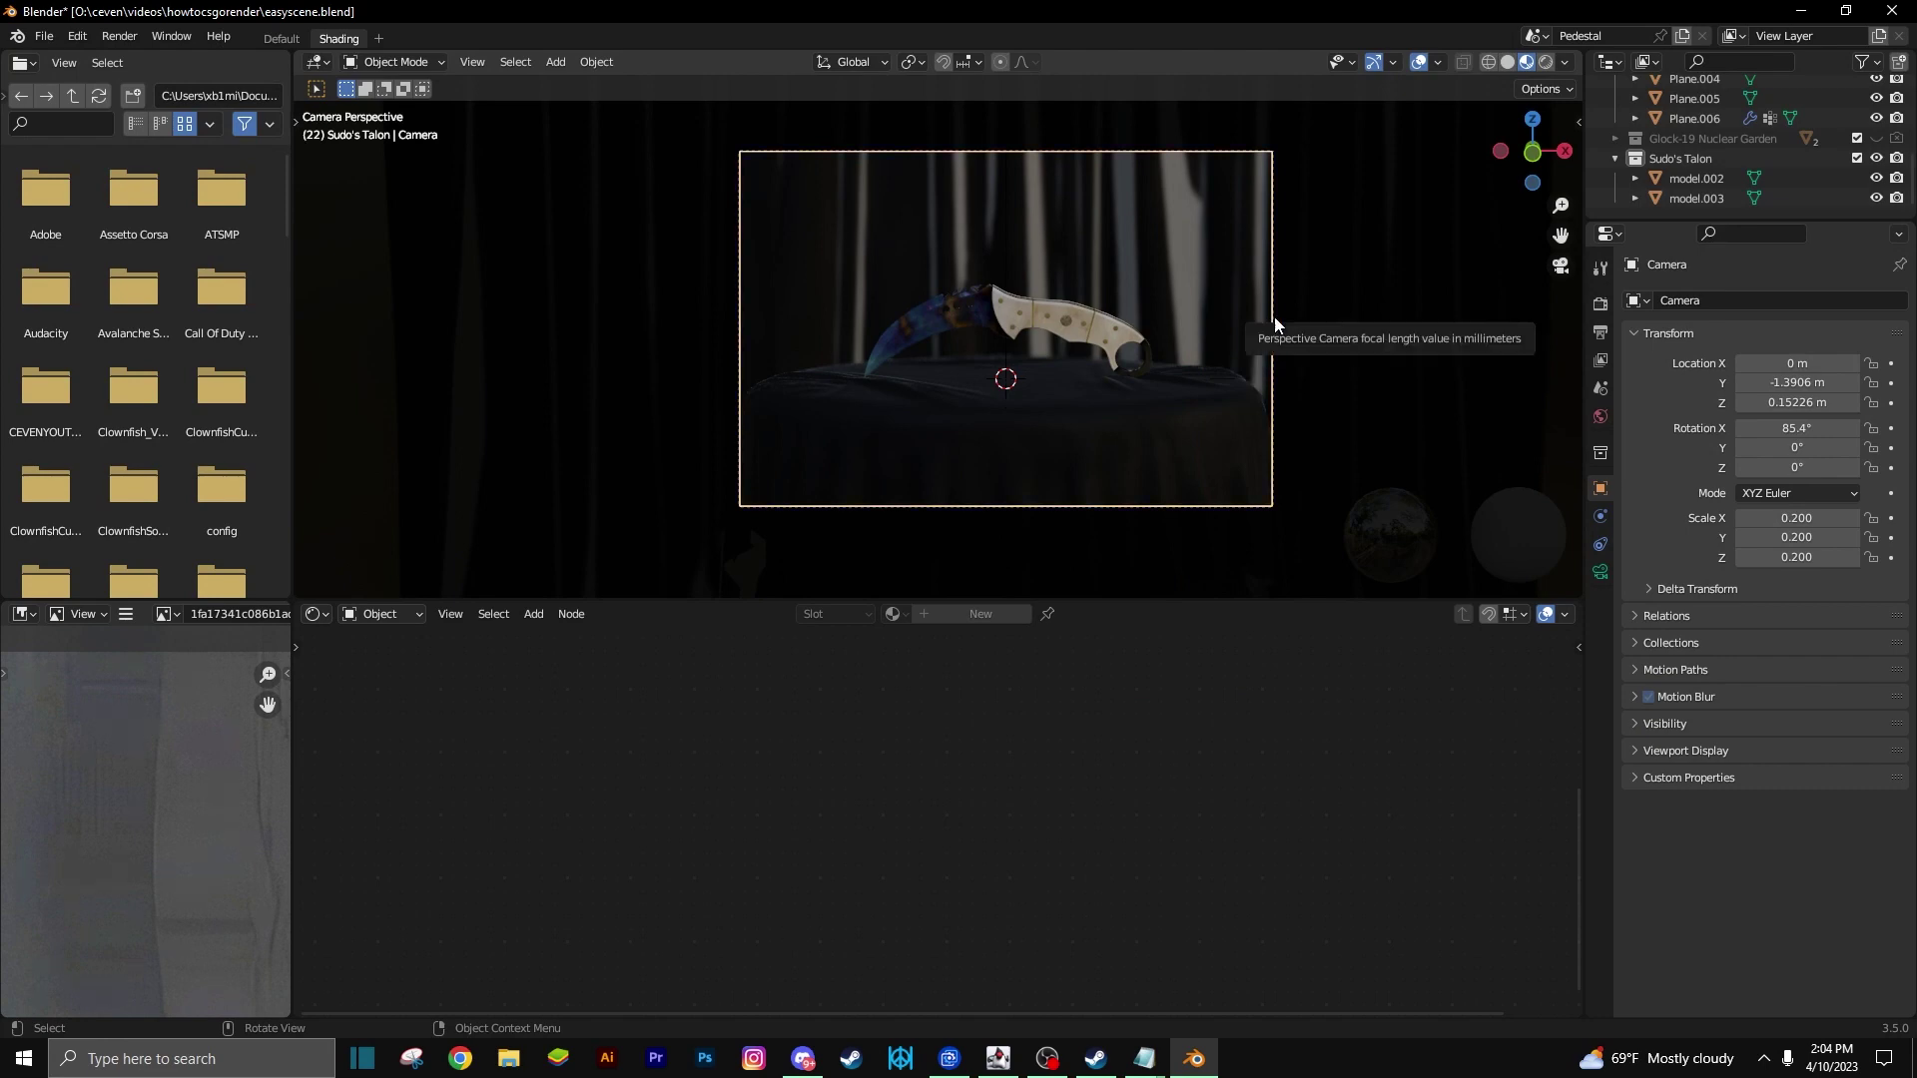
key("g")
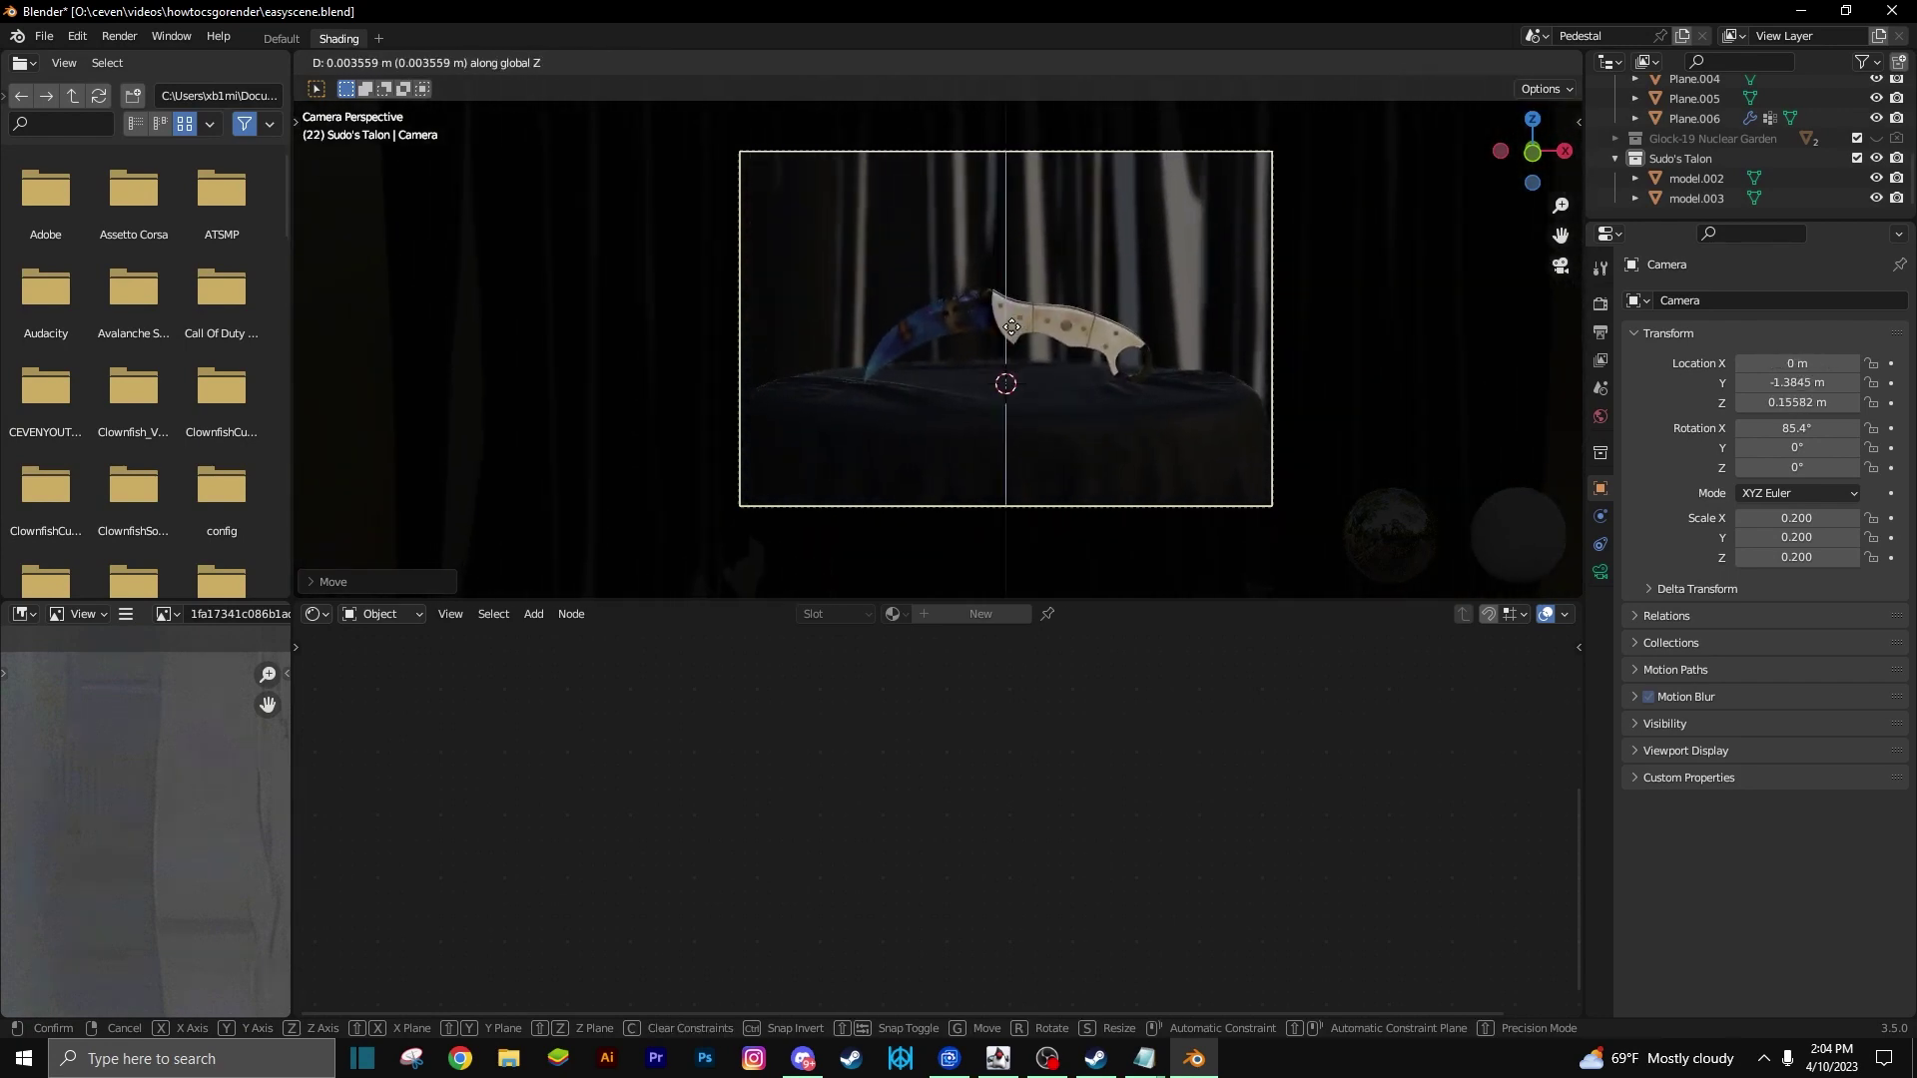
key("z")
key("x")
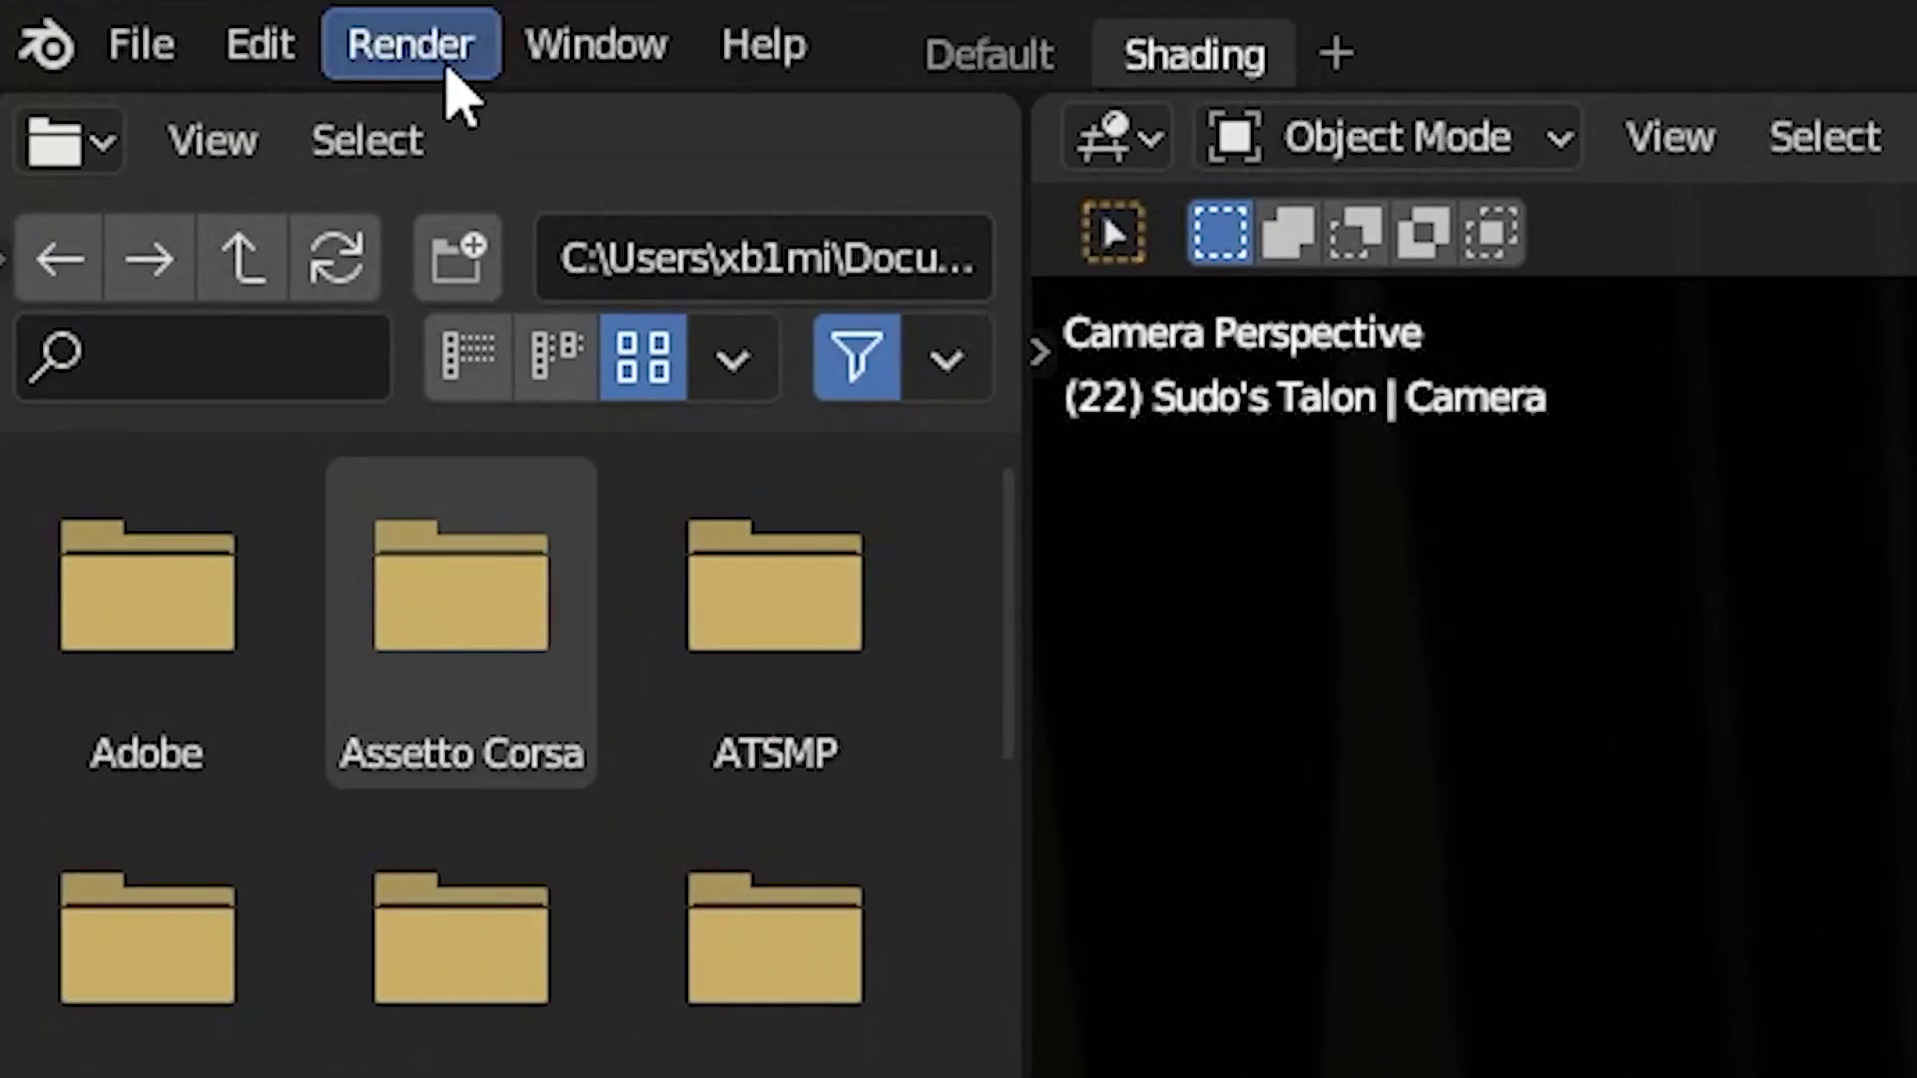
left_click(124, 41)
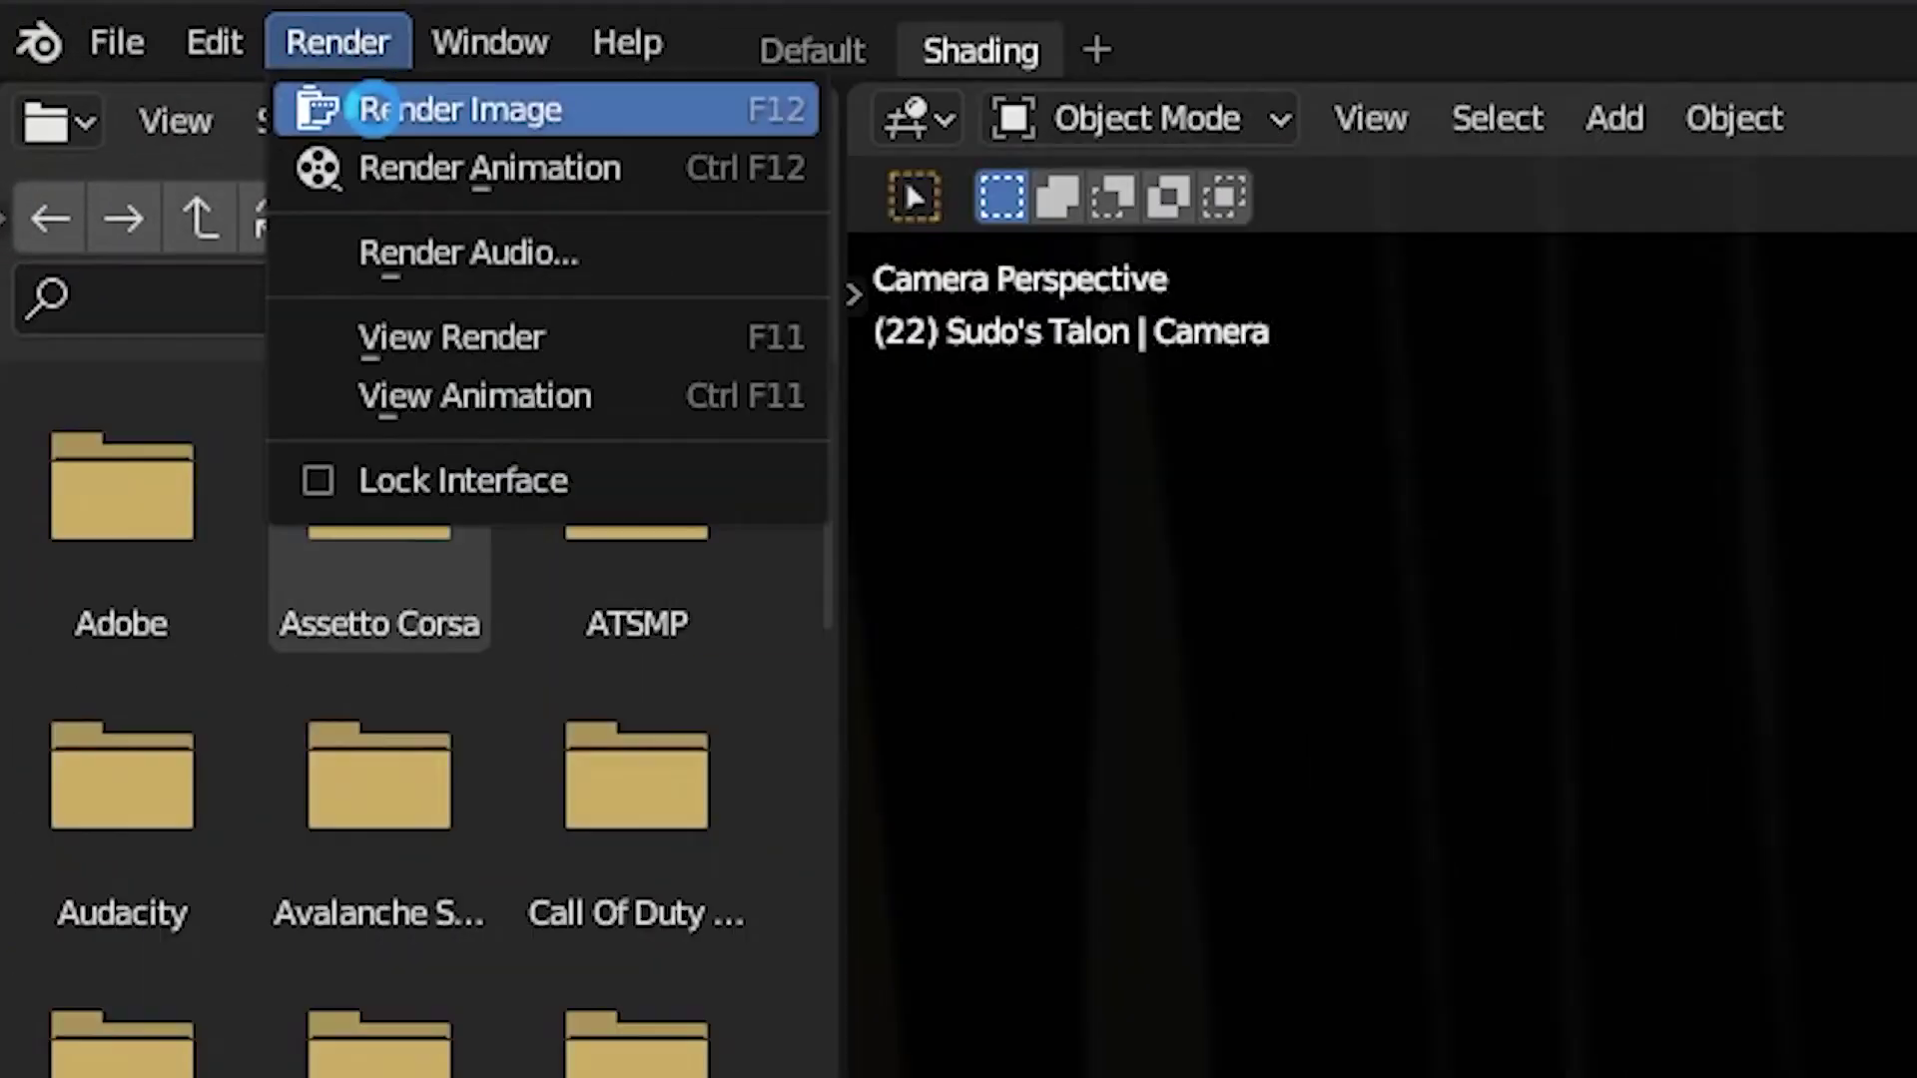
left_click(131, 66)
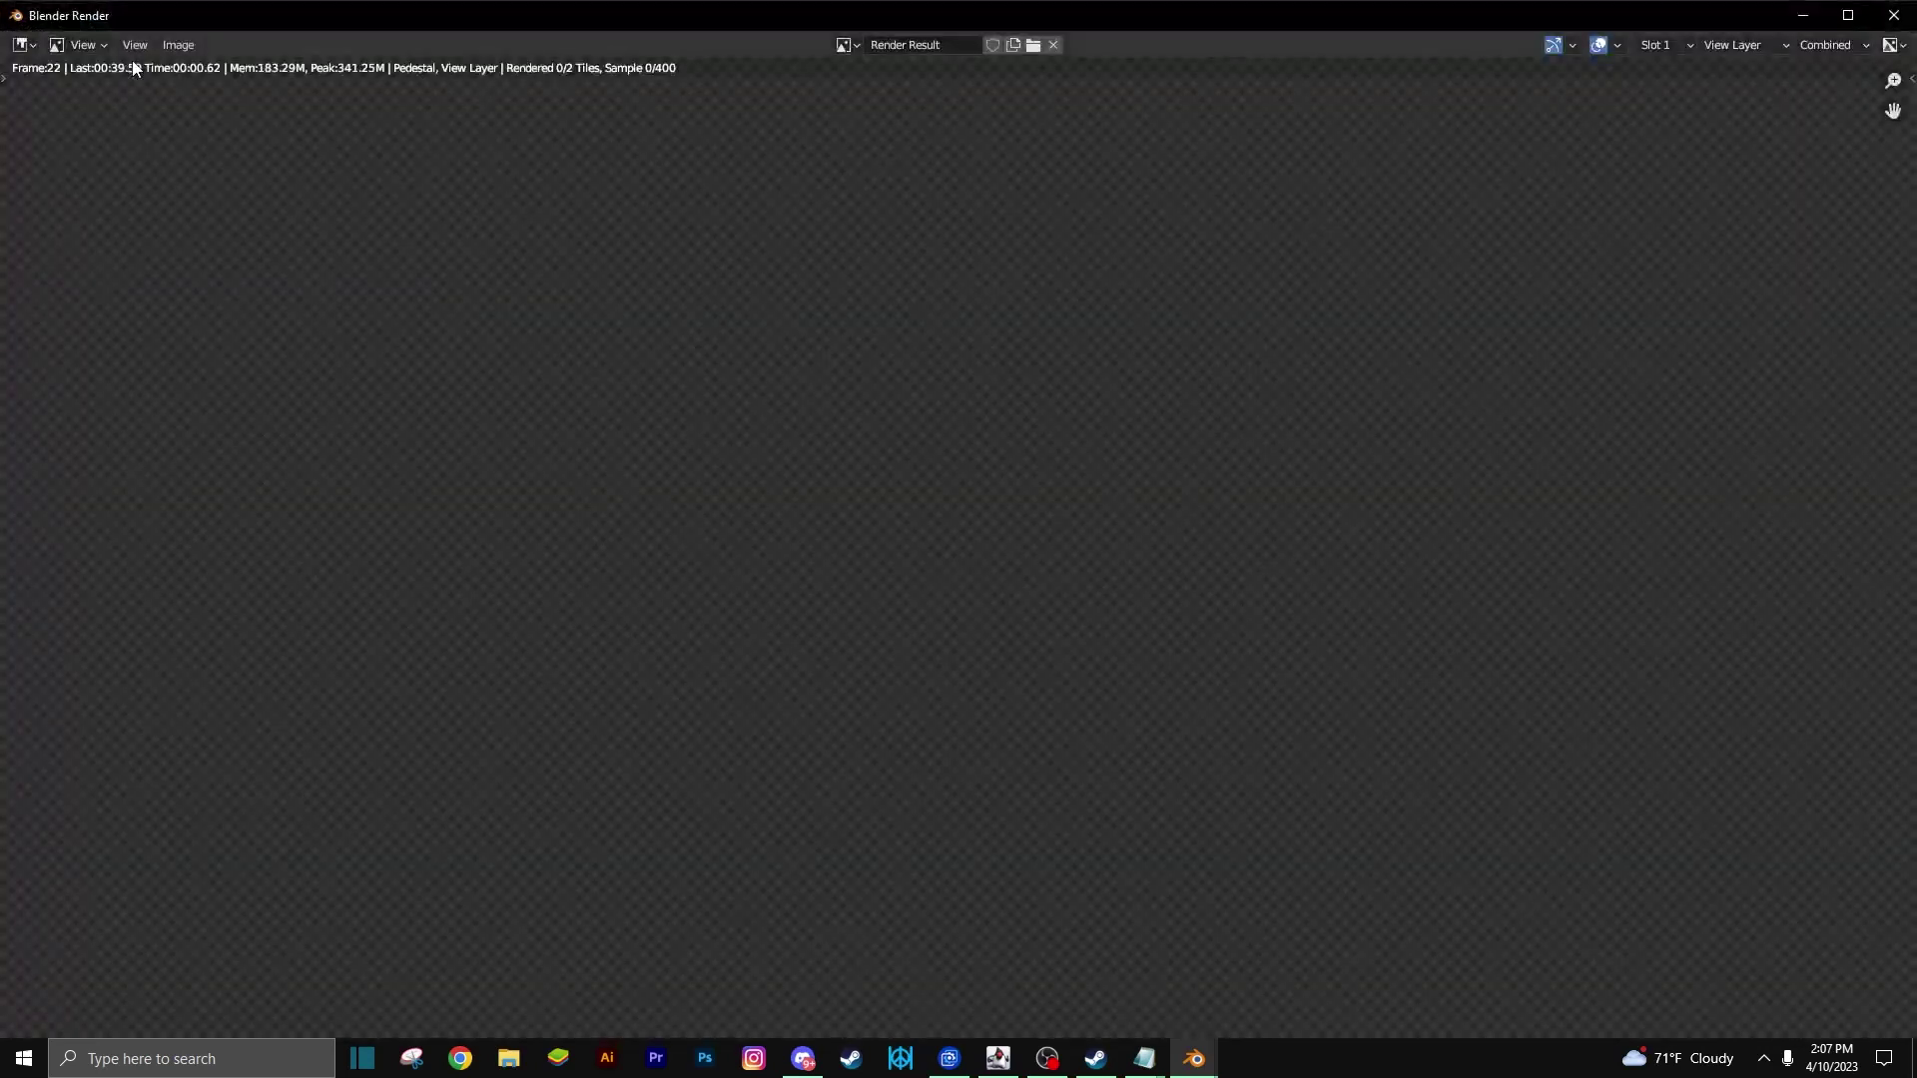